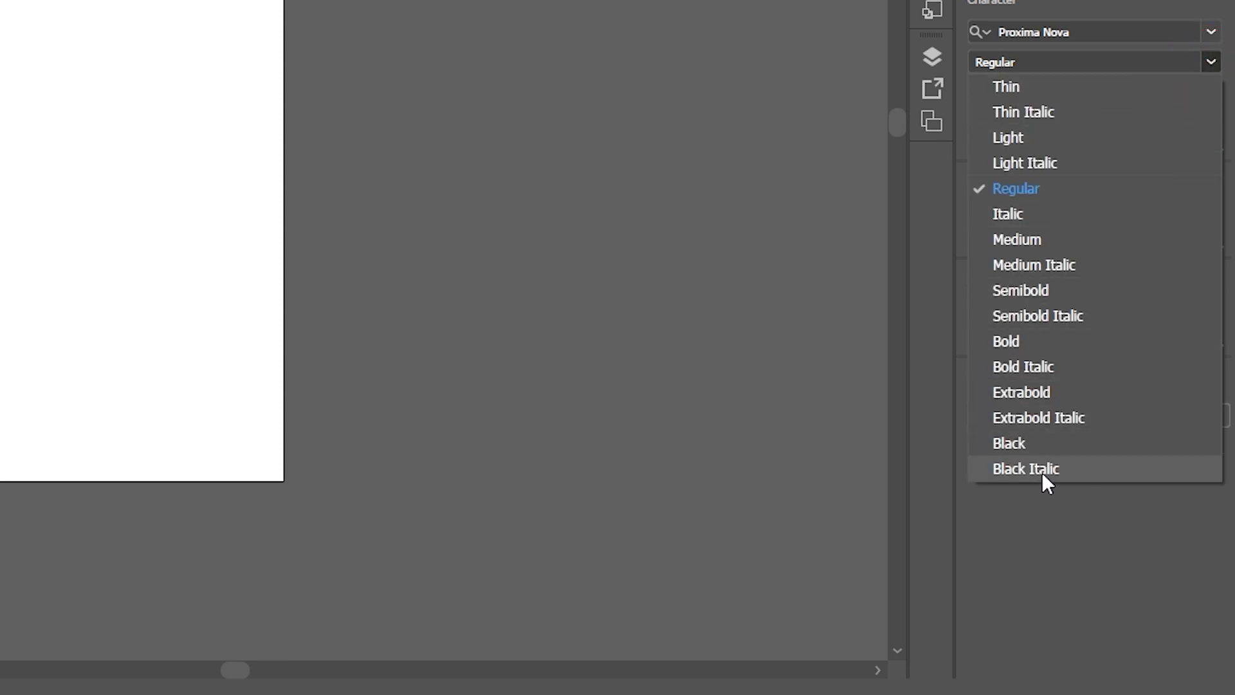
# Step: Set the STAY WEIRD text to the Black Italic style and expand its object and fill into editable shapes
pyautogui.click(1037, 469)
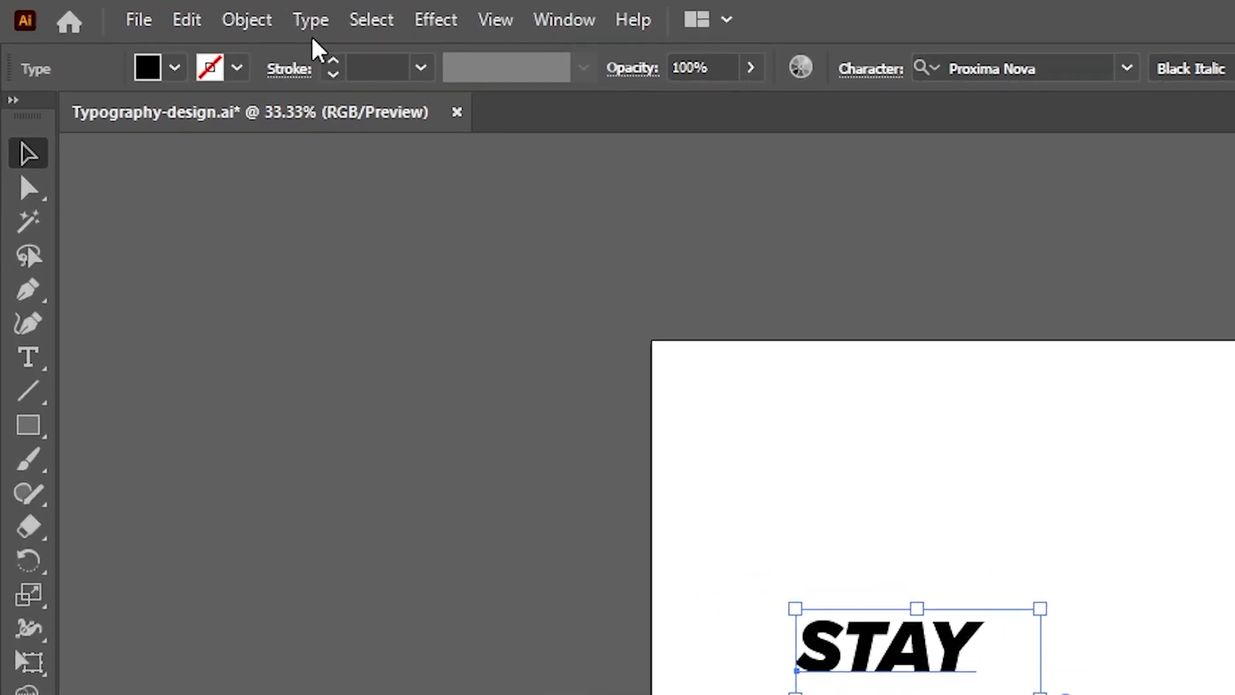
pyautogui.click(265, 27)
pyautogui.click(365, 370)
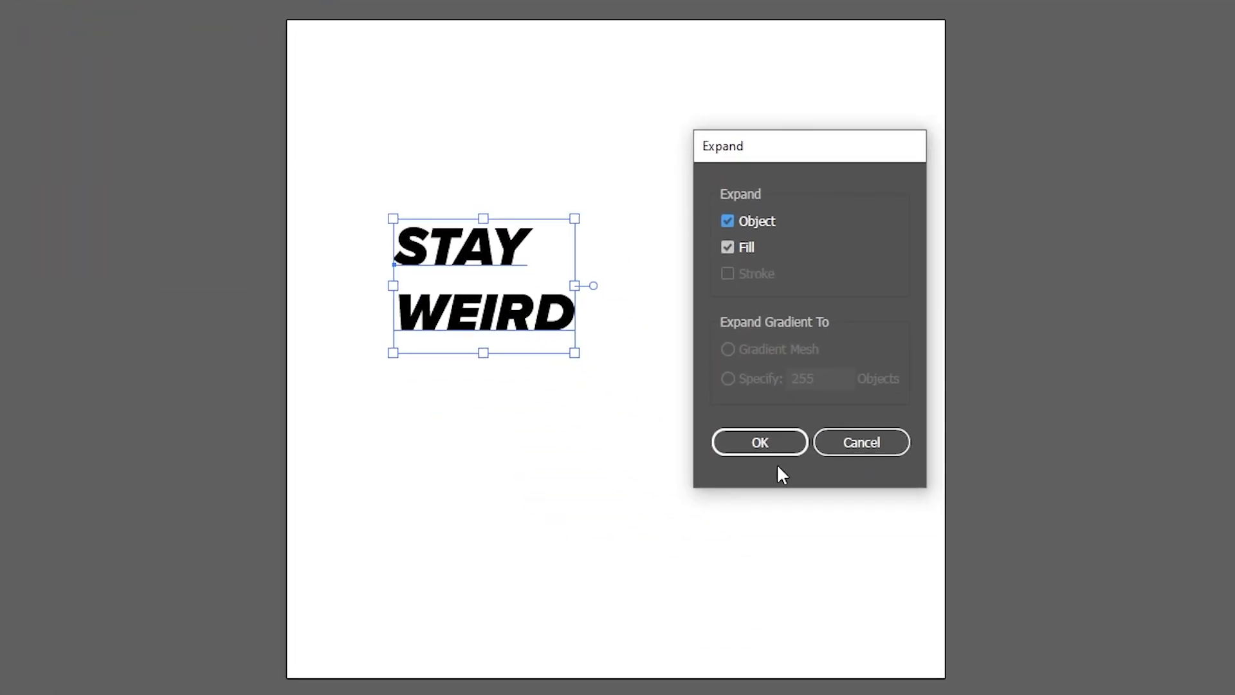
pyautogui.click(765, 444)
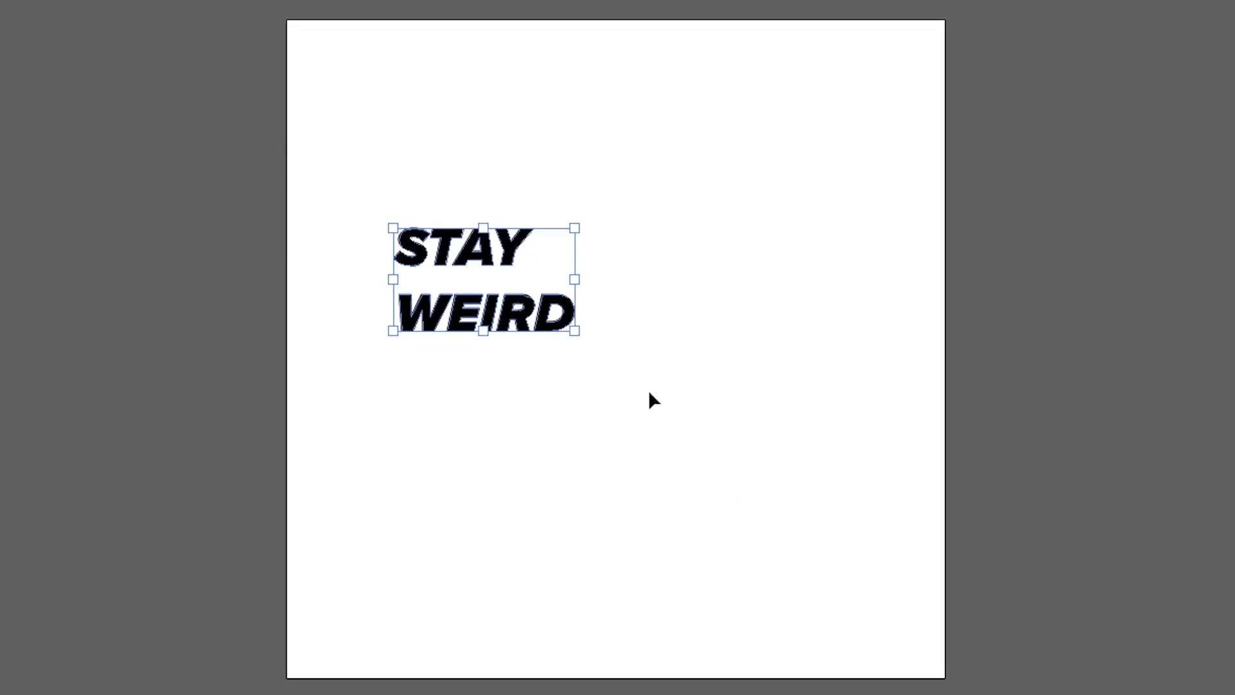
# Step: Enlarge the expanded STAY WEIRD lettering to about 11.85 in wide so it spans the artboard's width
pyautogui.moveTo(575, 331); pyautogui.dragTo(843, 562)
pyautogui.moveTo(390, 225); pyautogui.dragTo(289, 167)
pyautogui.moveTo(862, 494); pyautogui.dragTo(939, 539)
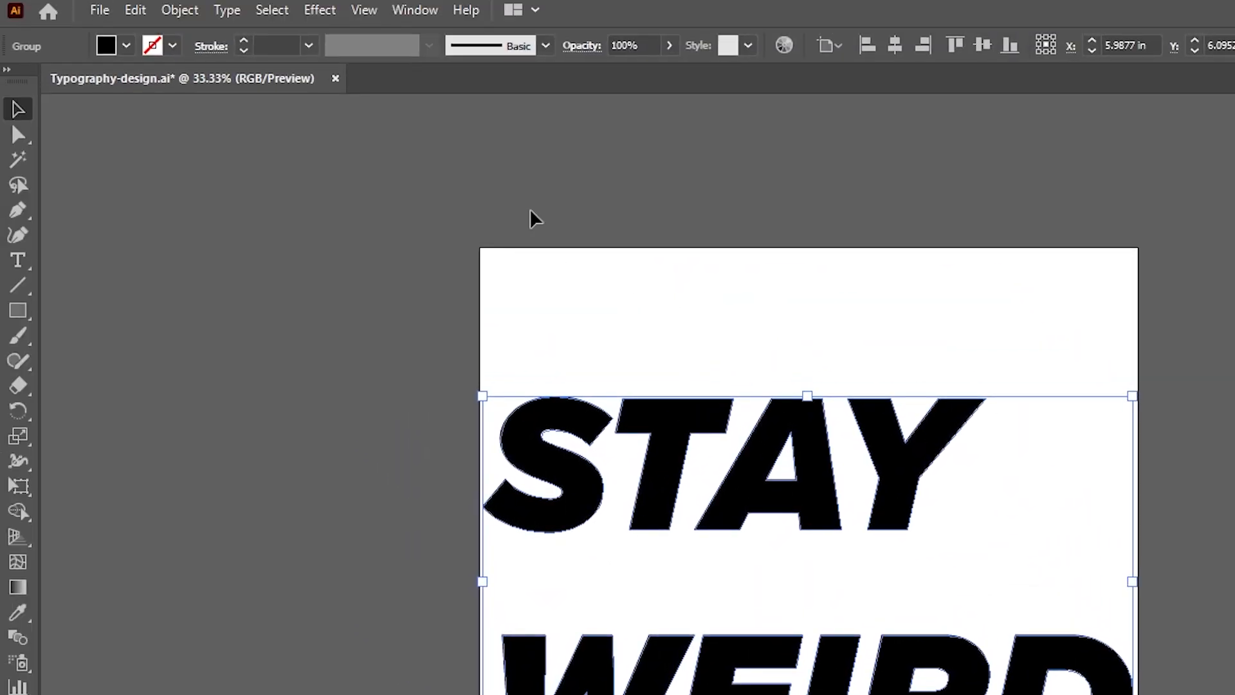
# Step: Ungroup the lettering into individual letters and clear the selection
pyautogui.click(196, 11)
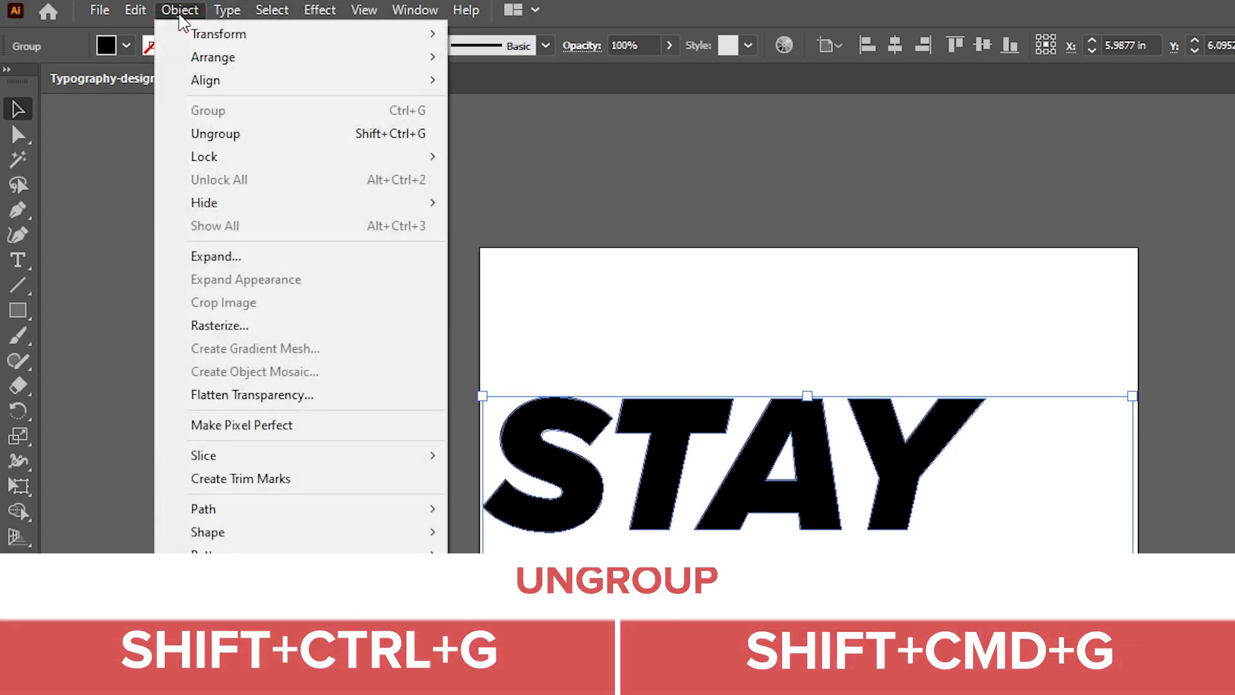
pyautogui.click(225, 138)
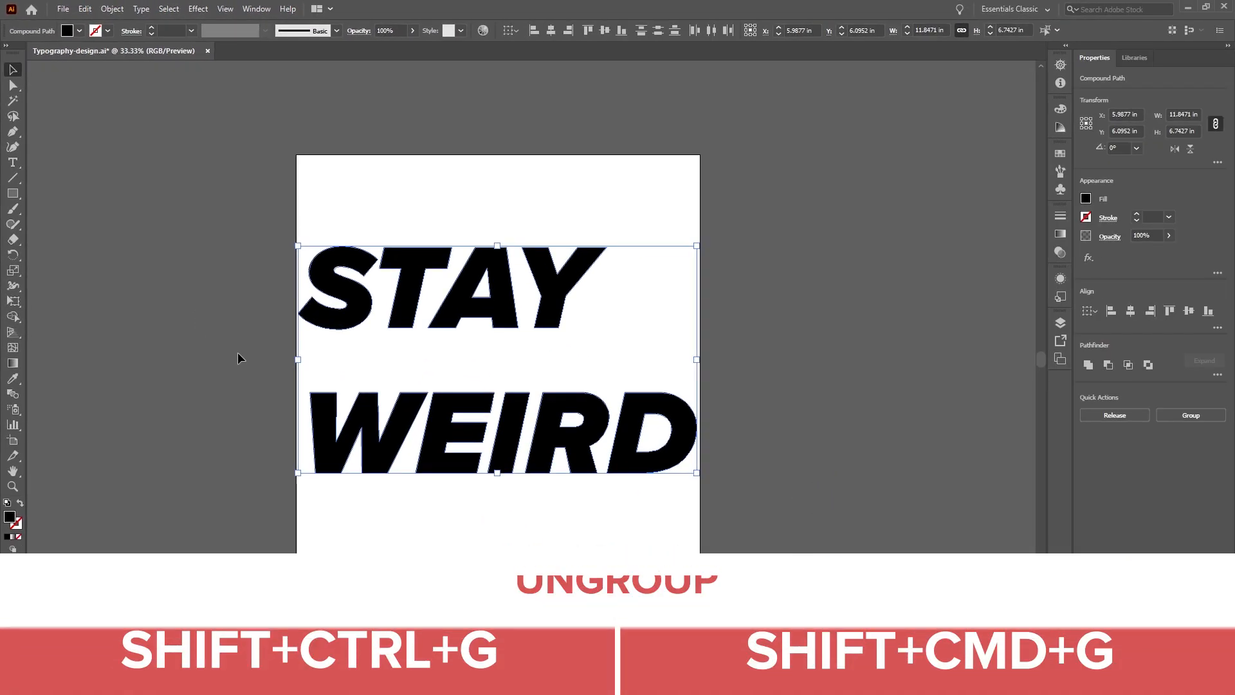
pyautogui.click(233, 353)
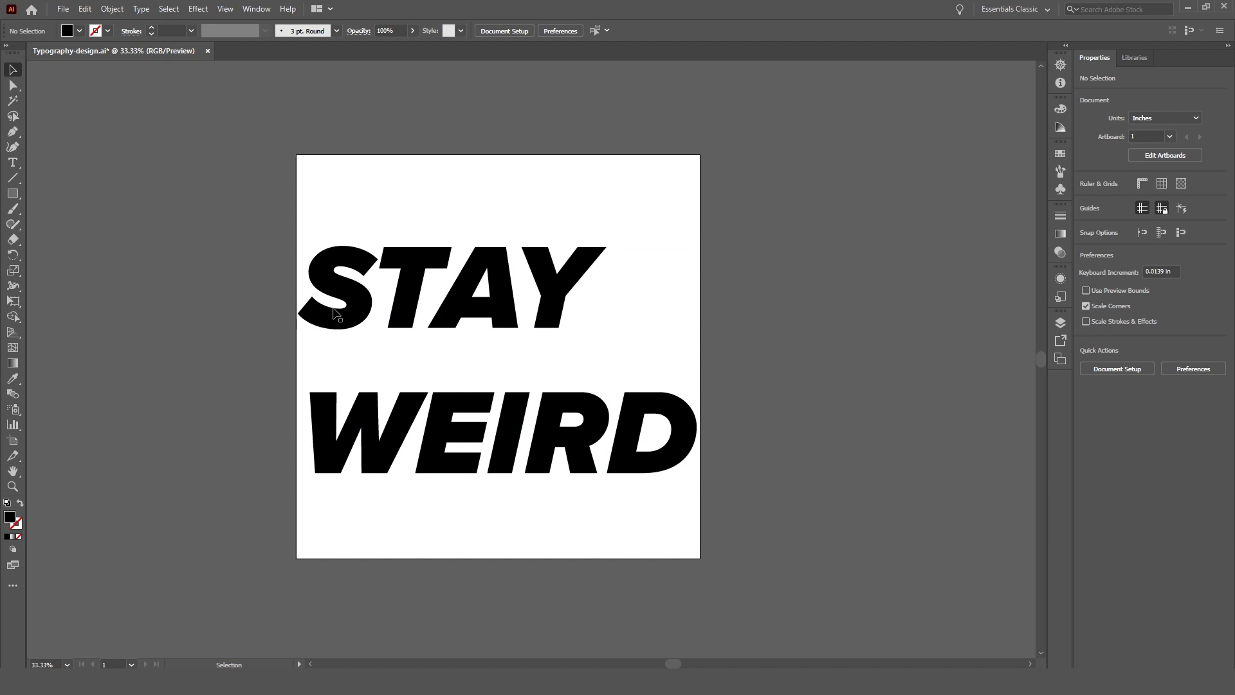
# Step: Enlarge the T and the Y of STAY upward so they rise above the S and A, keeping their baselines
pyautogui.click(405, 307)
pyautogui.moveTo(450, 246); pyautogui.dragTo(490, 204)
pyautogui.click(564, 287)
pyautogui.moveTo(605, 247); pyautogui.dragTo(664, 205)
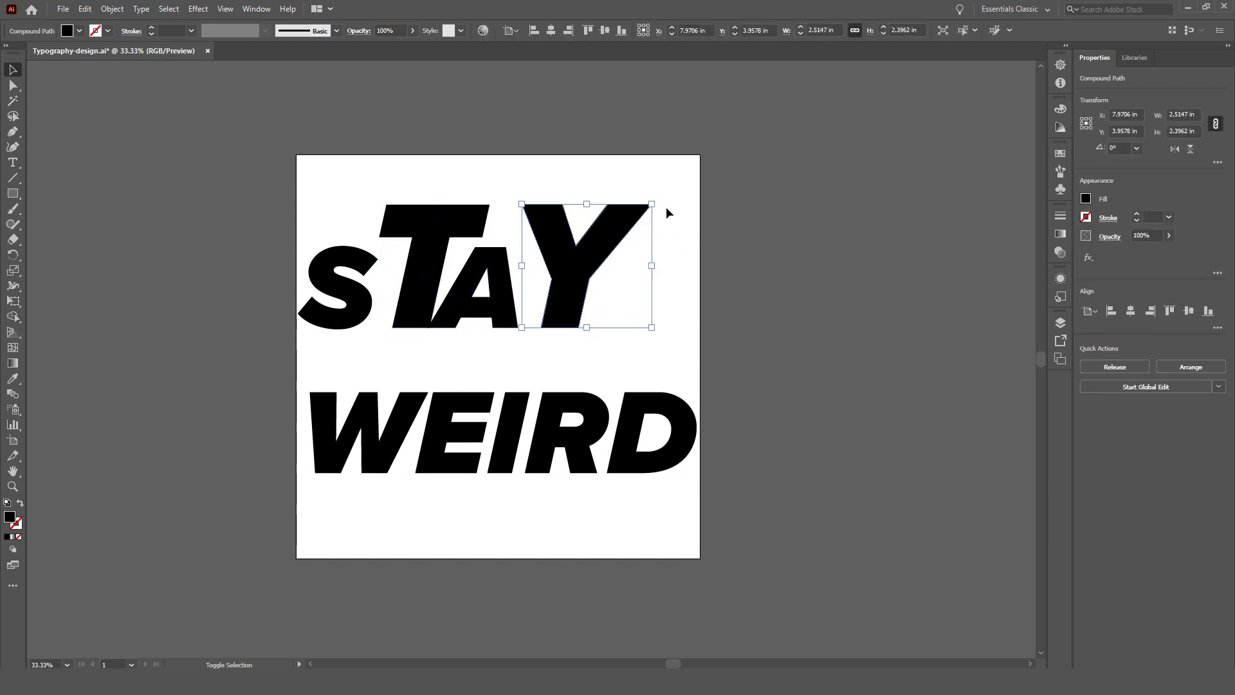
# Step: Move the R and D together down near the artboard's lower edge, and shift the I up and to the right above them
pyautogui.click(560, 444)
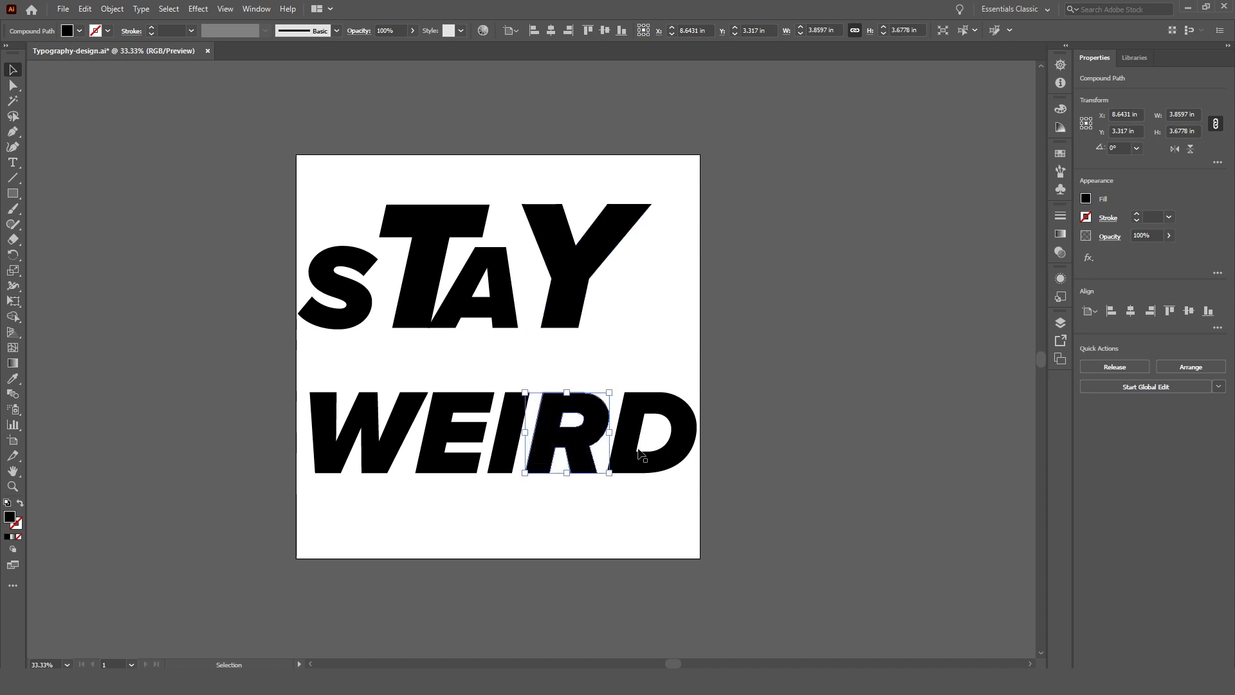
pyautogui.keyDown('shift'); pyautogui.click(639, 443); pyautogui.keyUp('shift')
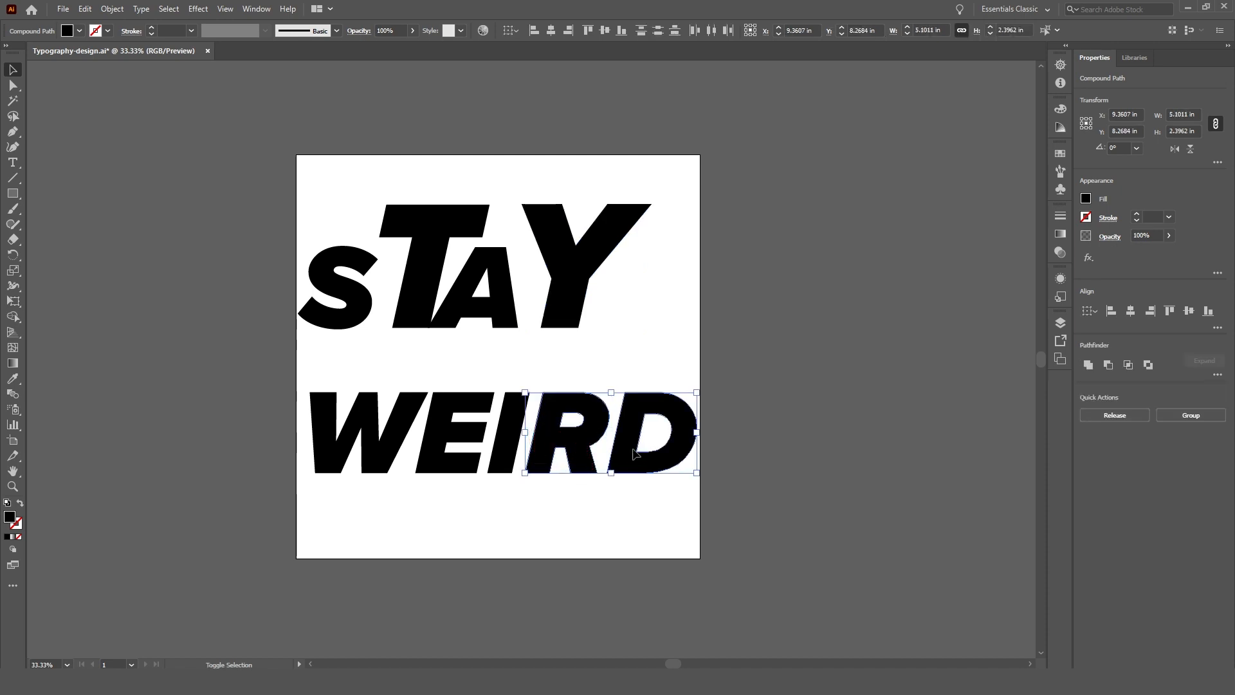
pyautogui.moveTo(638, 454); pyautogui.dragTo(610, 526)
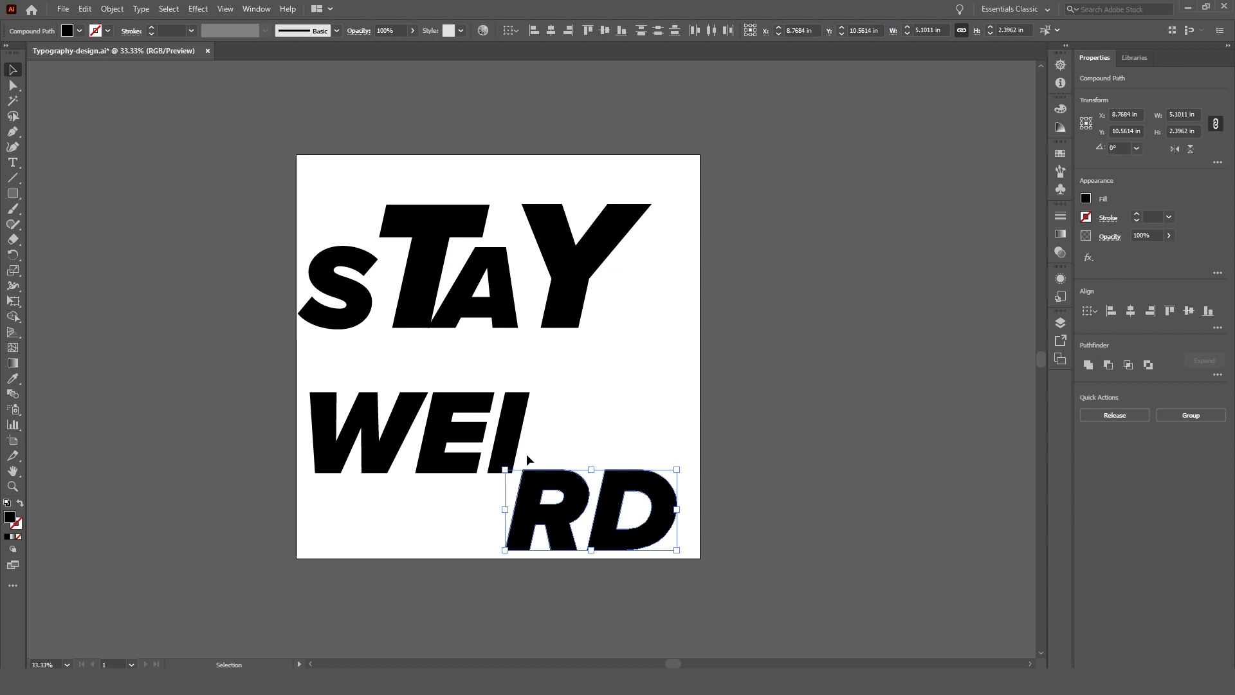
pyautogui.moveTo(520, 440); pyautogui.dragTo(574, 393)
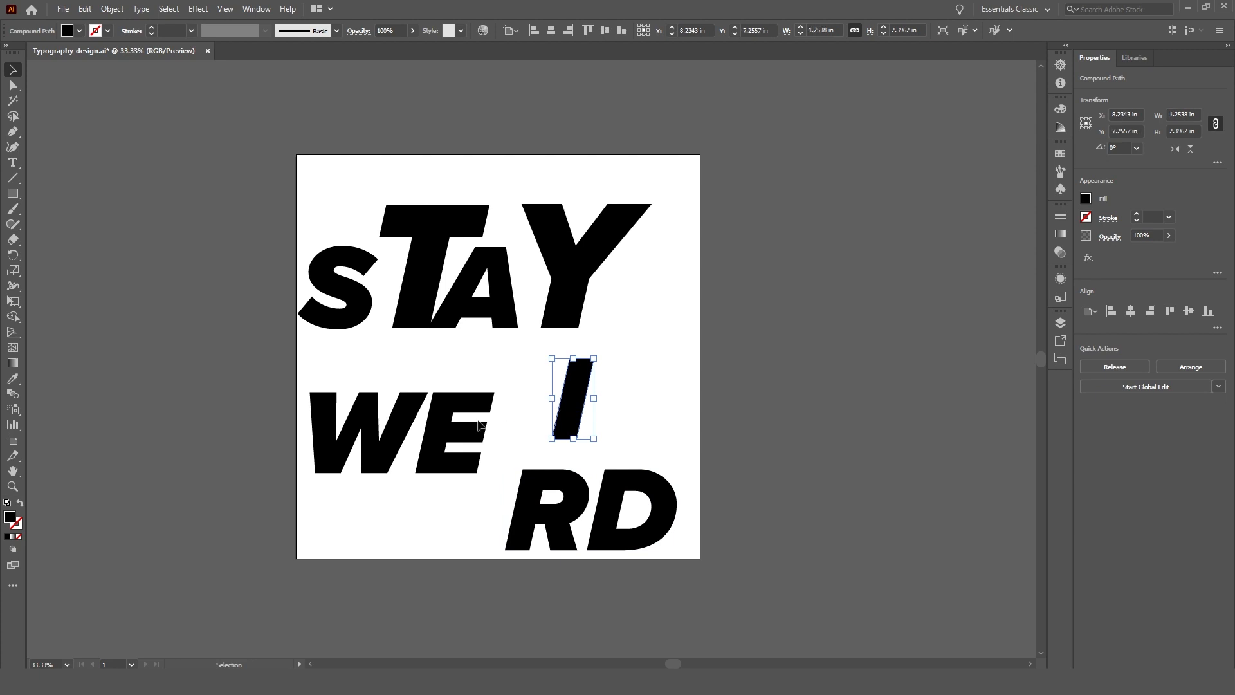
# Step: Move the E of WEIRD left so that it overlaps the last stroke of the W
pyautogui.click(428, 458)
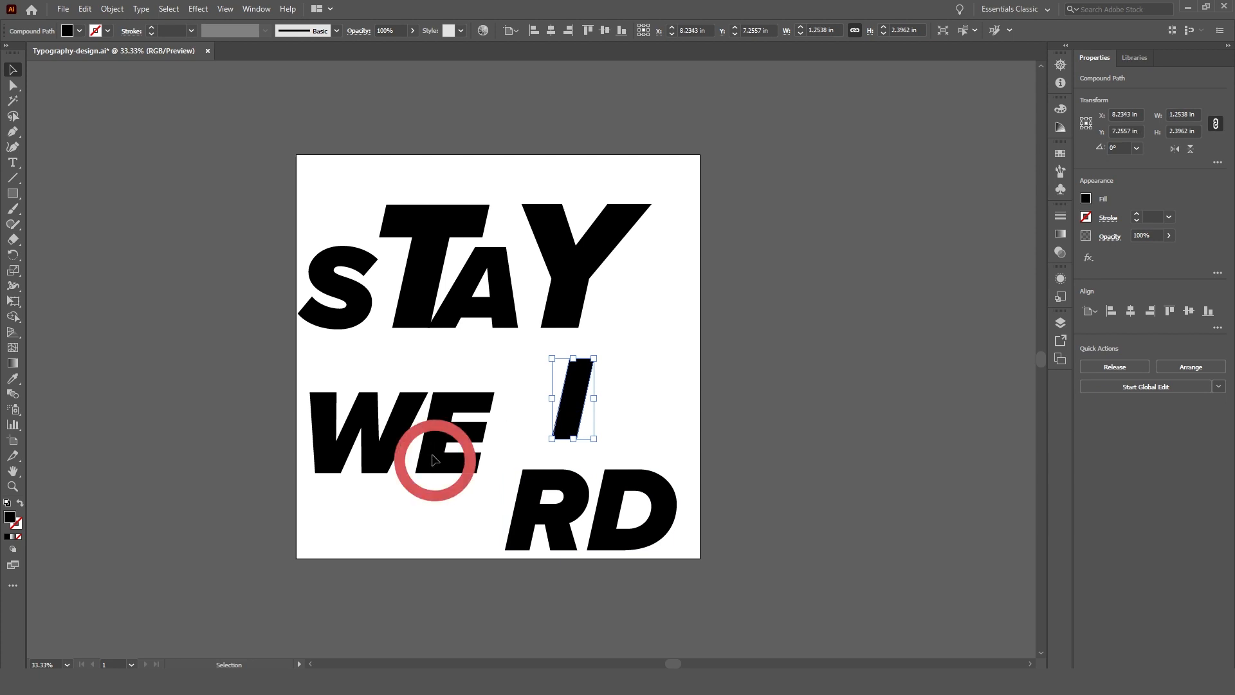
pyautogui.scroll(1, 424, 464)
pyautogui.moveTo(440, 424); pyautogui.dragTo(390, 427)
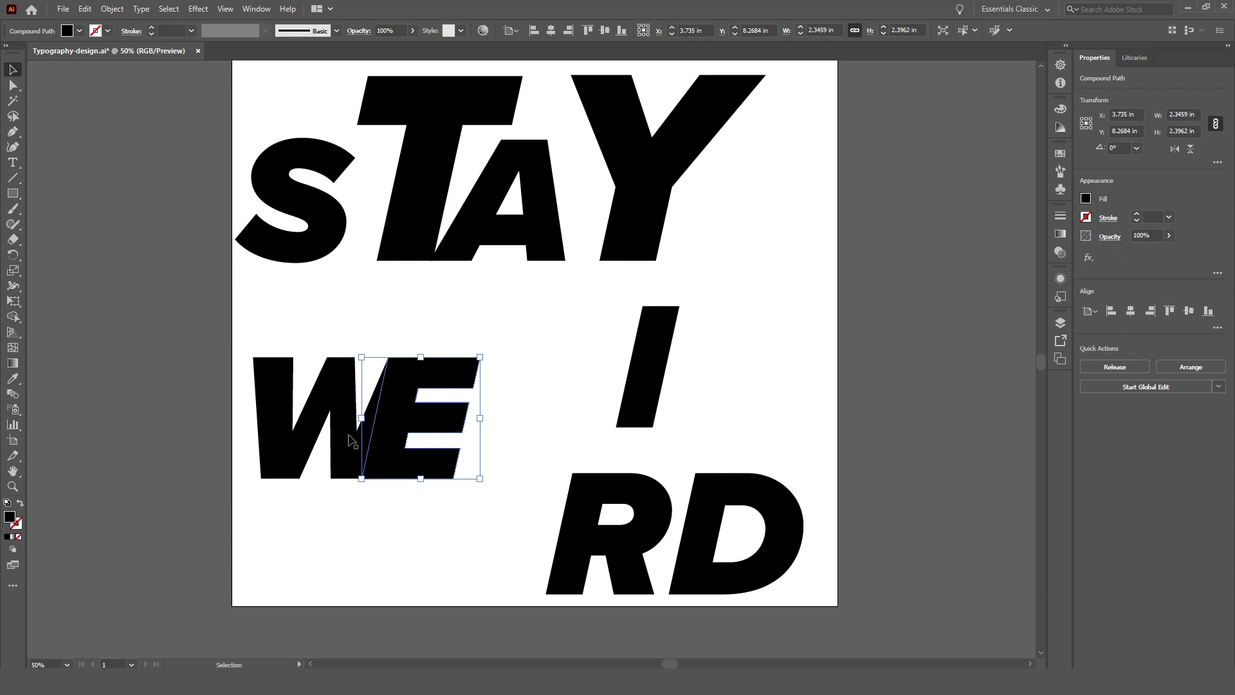
# Step: Merge the overlapping W and E with the Shape Builder tool and enlarge the combined shape to about 6.73 by 3.59 in
pyautogui.keyDown('shift'); pyautogui.click(352, 442); pyautogui.keyUp('shift')
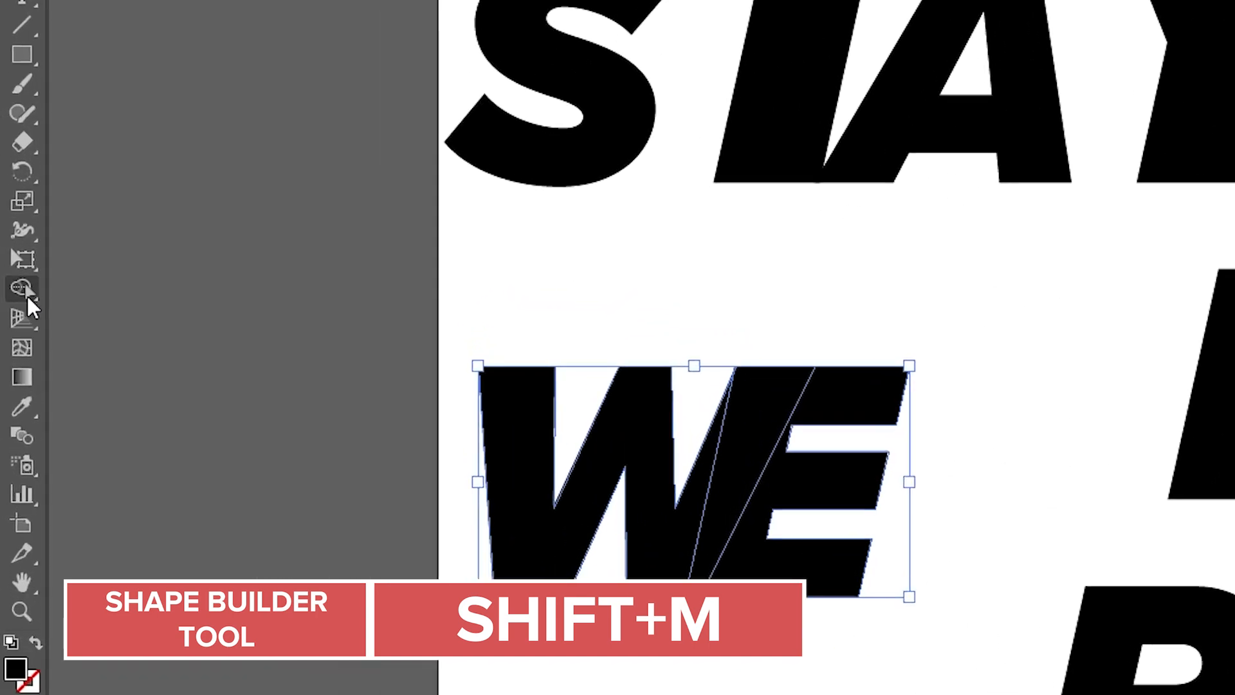
pyautogui.click(13, 316)
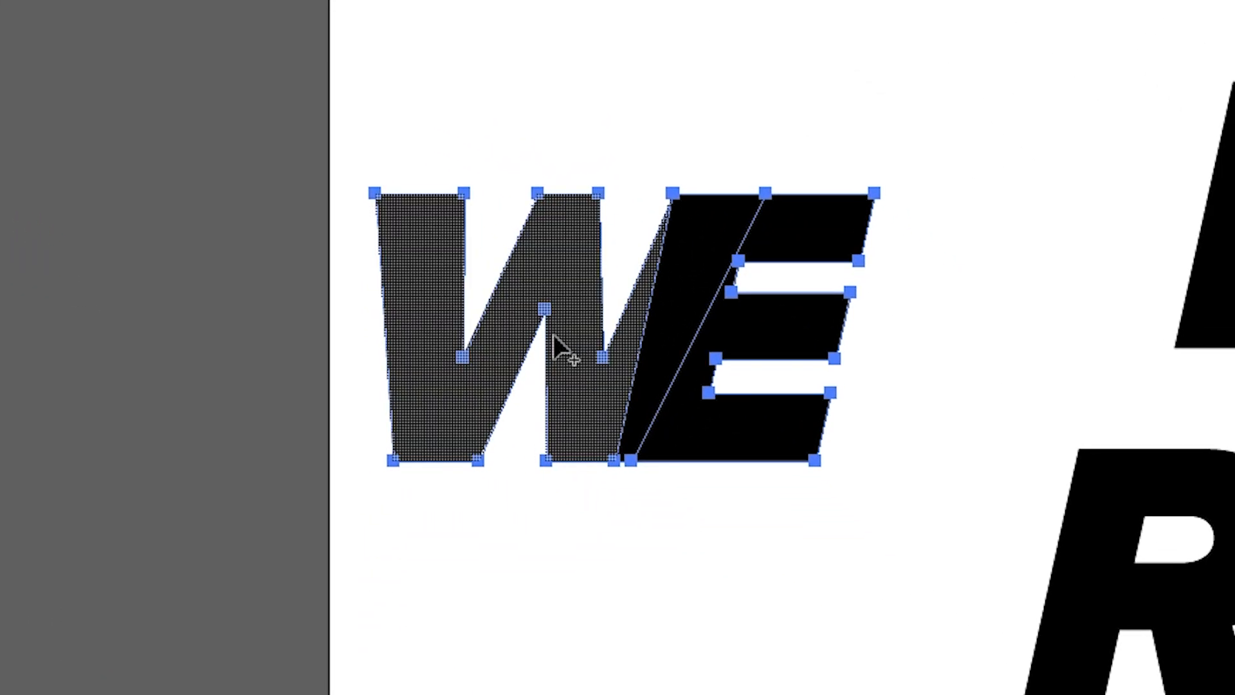
pyautogui.moveTo(585, 384)
pyautogui.mouseDown()
pyautogui.moveTo(606, 408)
pyautogui.moveTo(666, 416)
pyautogui.mouseUp()
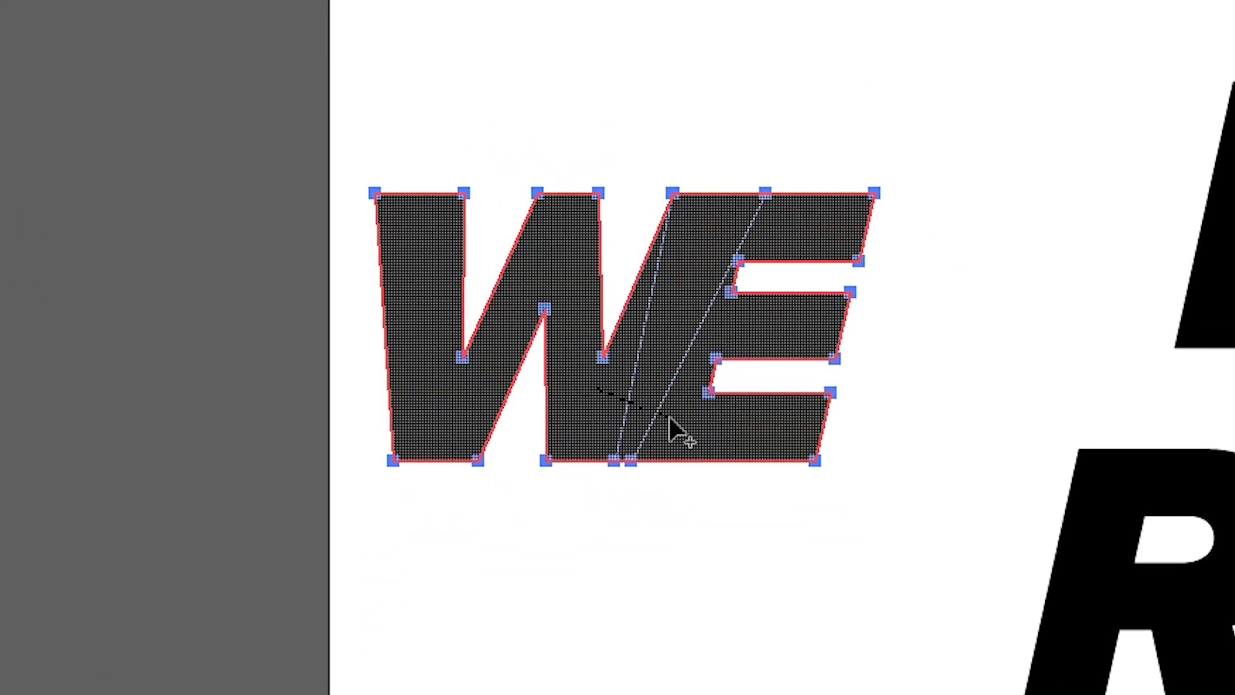
pyautogui.moveTo(698, 426); pyautogui.dragTo(699, 426)
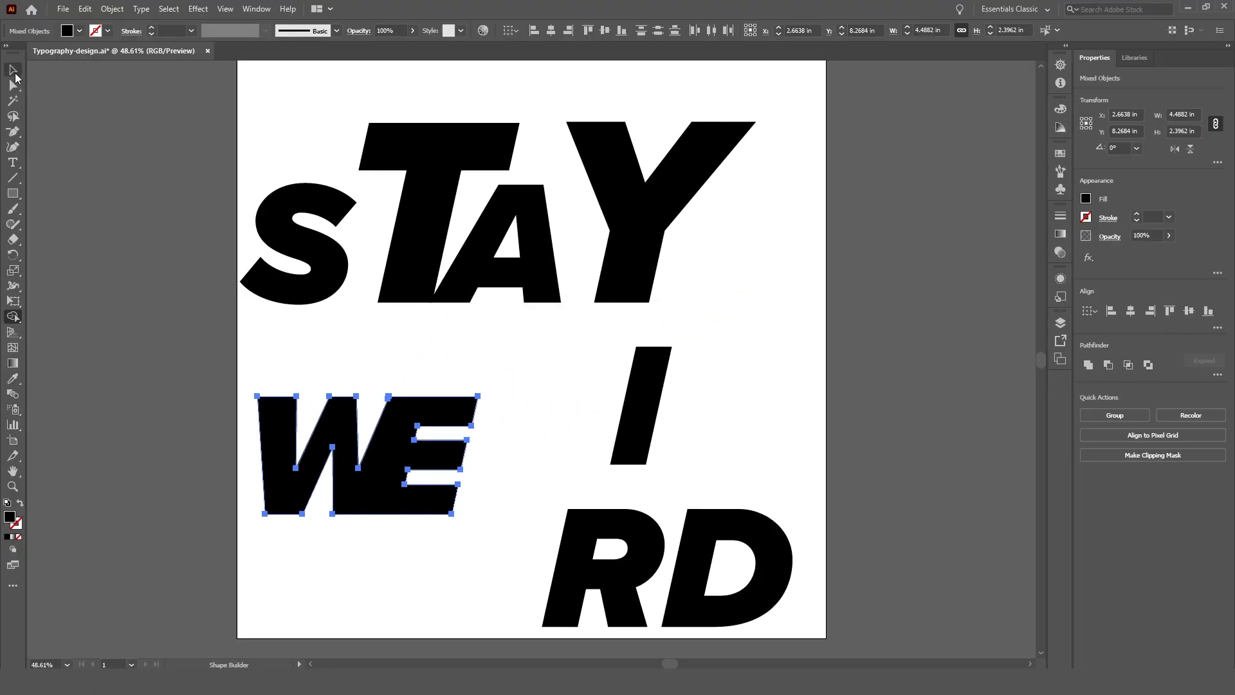
pyautogui.click(14, 72)
pyautogui.moveTo(478, 397); pyautogui.dragTo(589, 337)
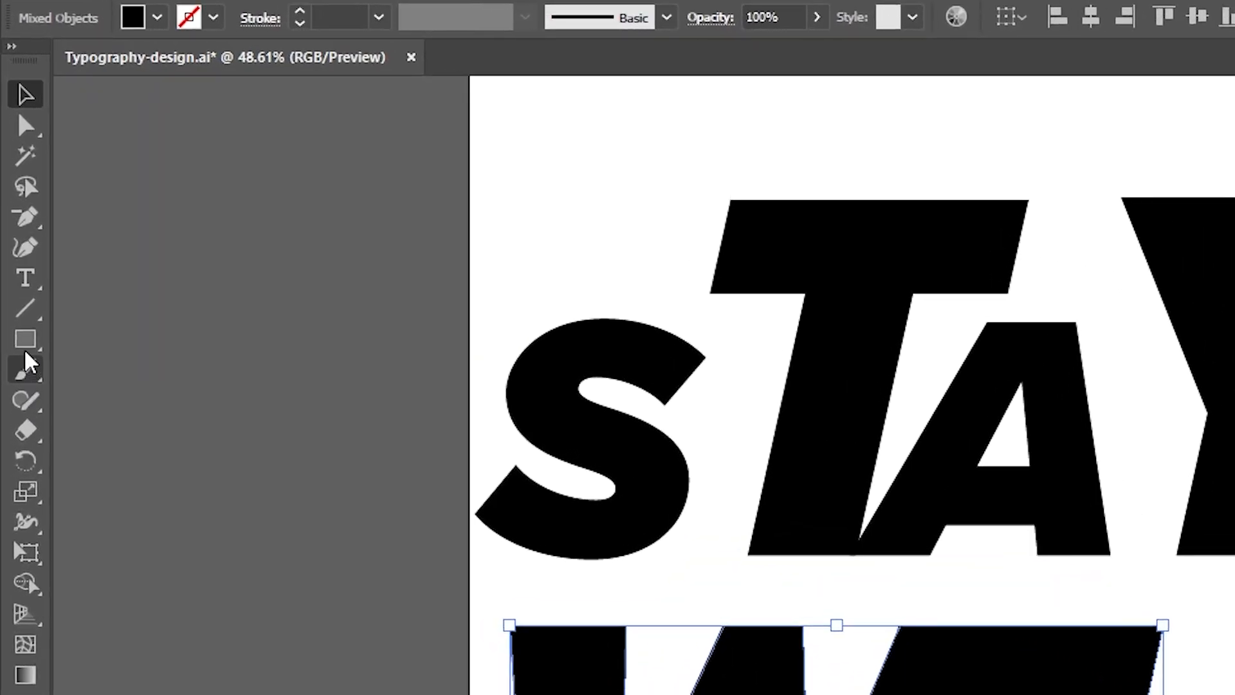
# Step: Draw a rectangle about 3.58 by 2.67 in over the A between the T and Y, and fill it with light gray
pyautogui.click(13, 194)
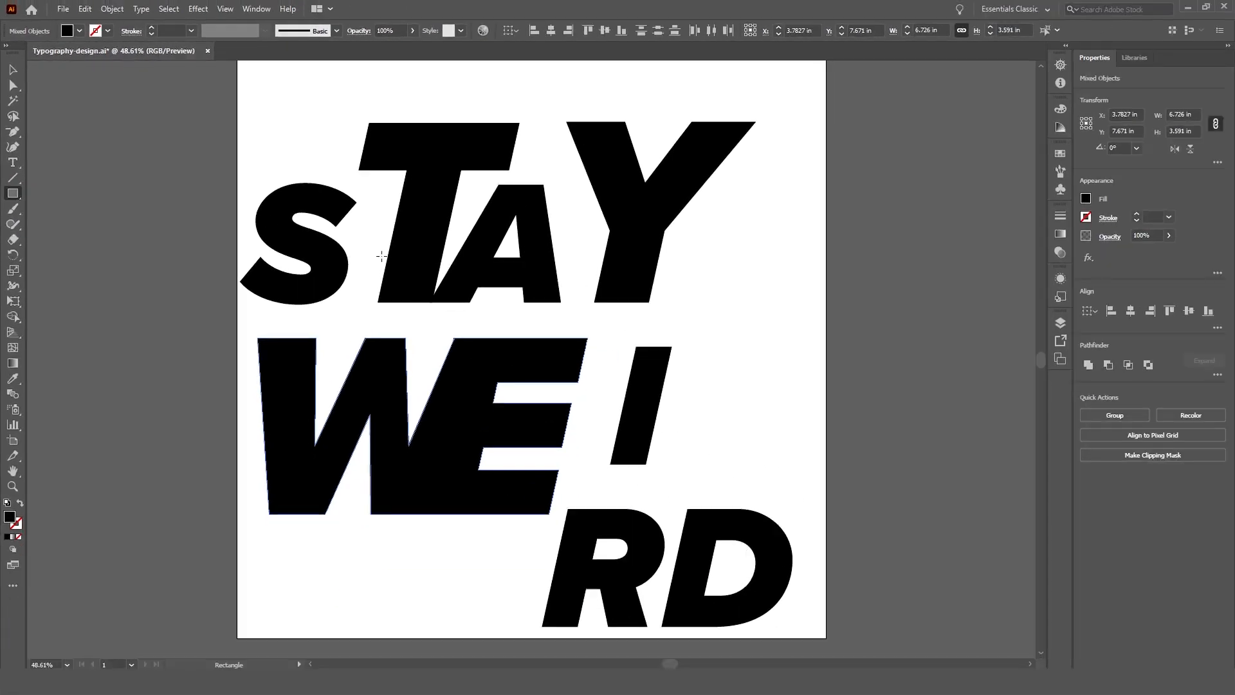
pyautogui.moveTo(854, 556); pyautogui.dragTo(1202, 296)
pyautogui.moveTo(607, 171); pyautogui.dragTo(607, 171)
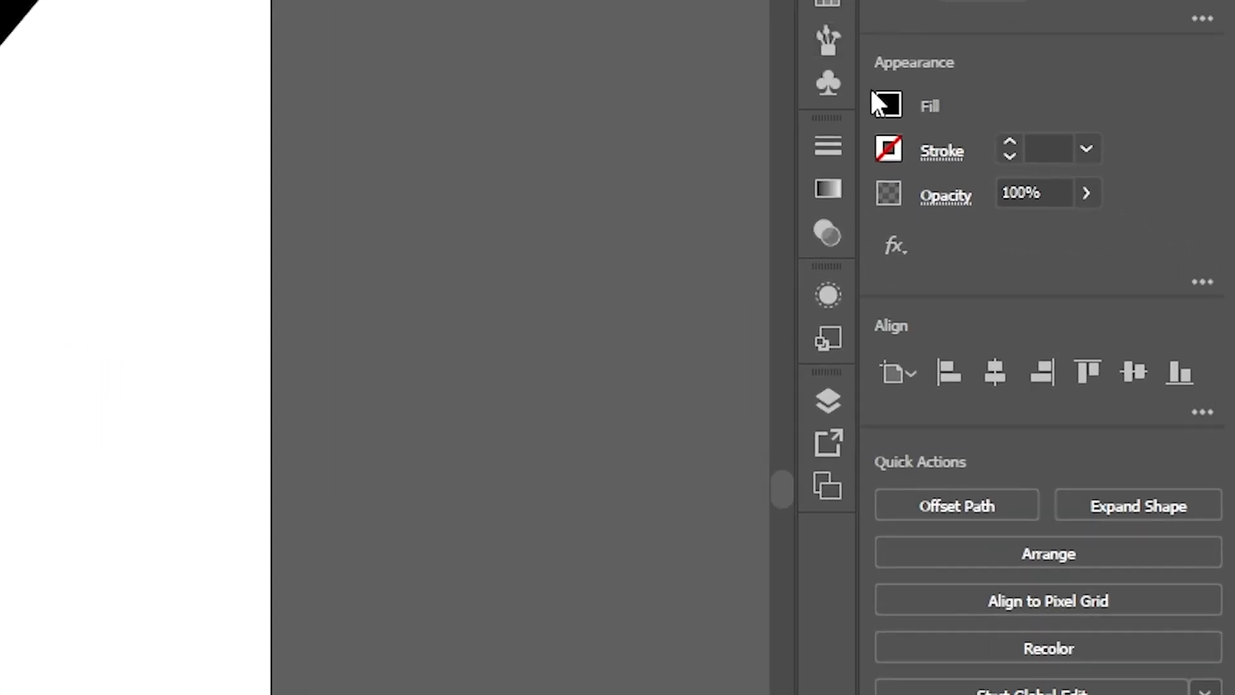
pyautogui.click(889, 104)
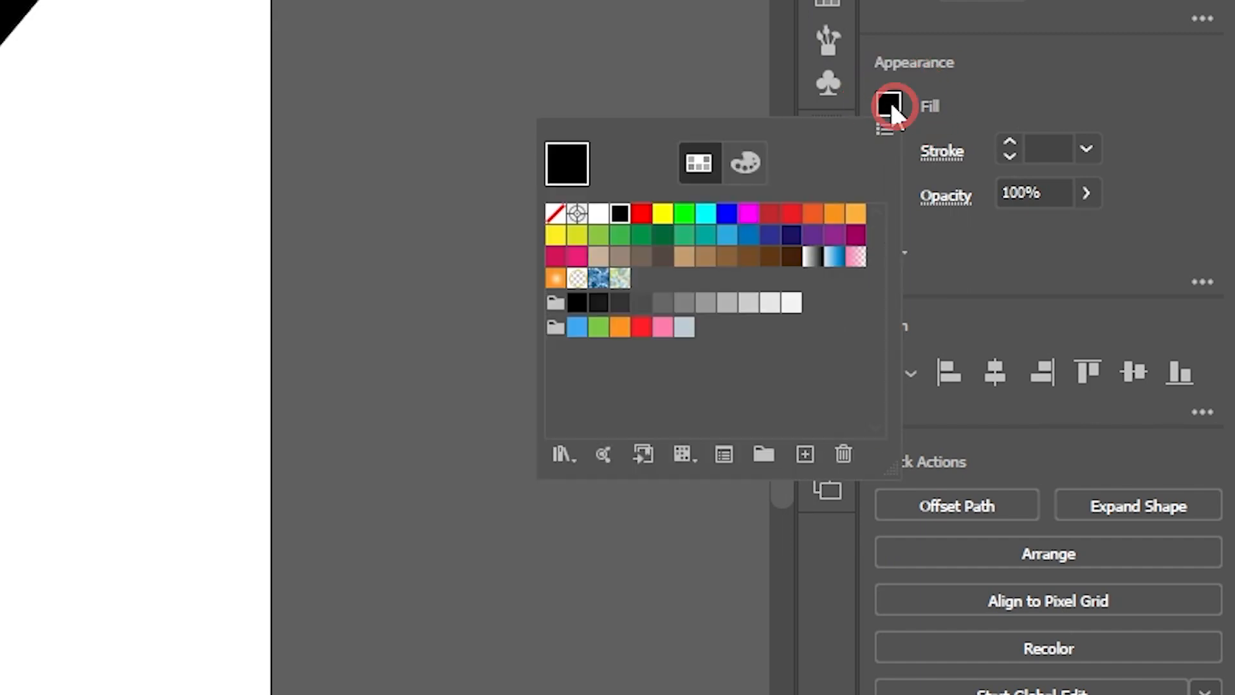
pyautogui.click(727, 302)
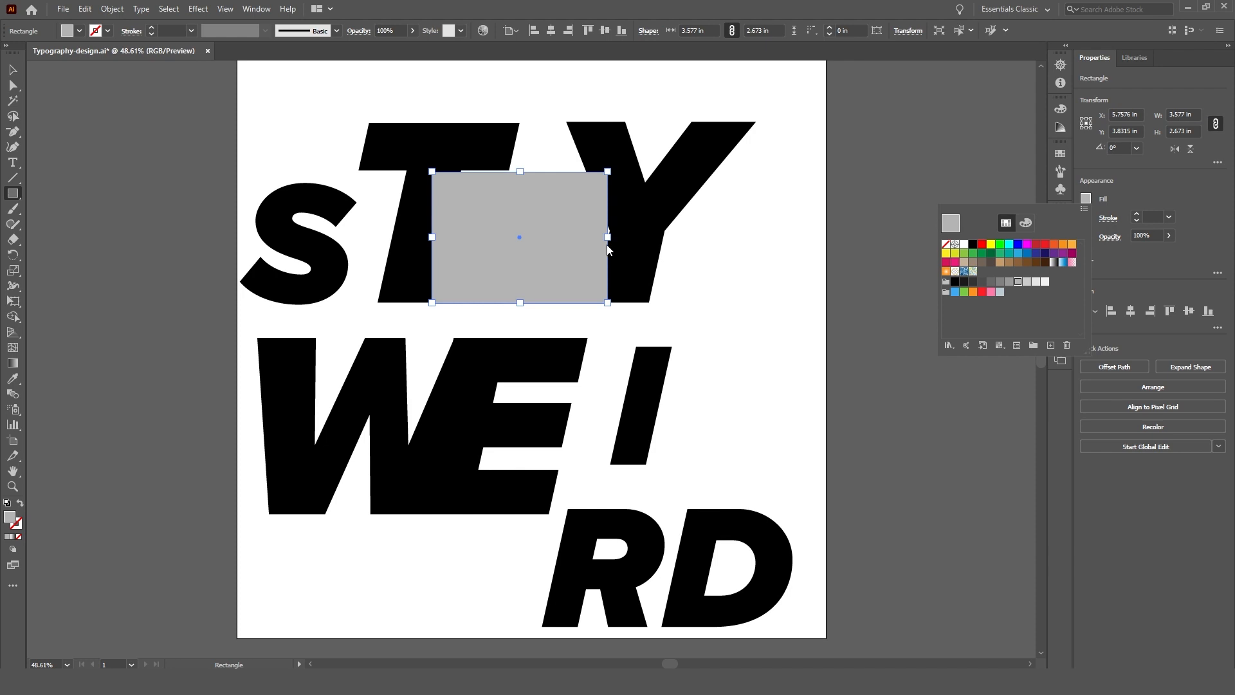
pyautogui.click(570, 229)
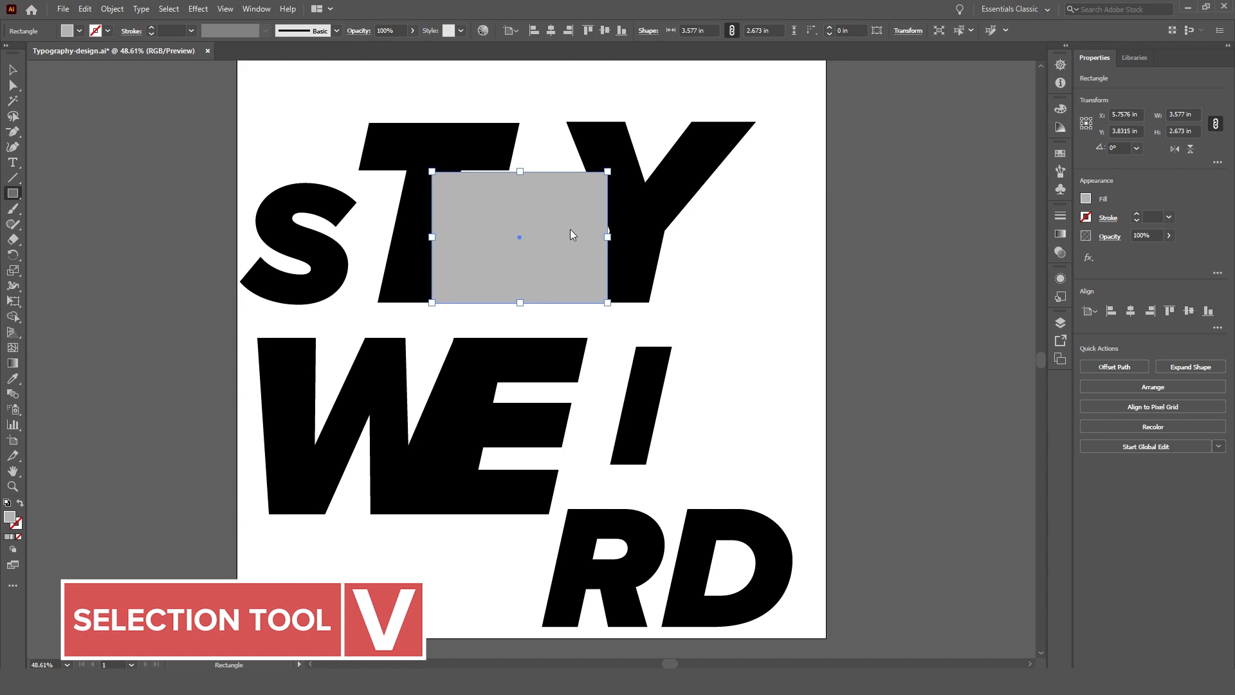
# Step: Send the gray rectangle behind the letters and nudge it up slightly to line up with the base of the A
pyautogui.press('v')
pyautogui.rightClick(569, 229)
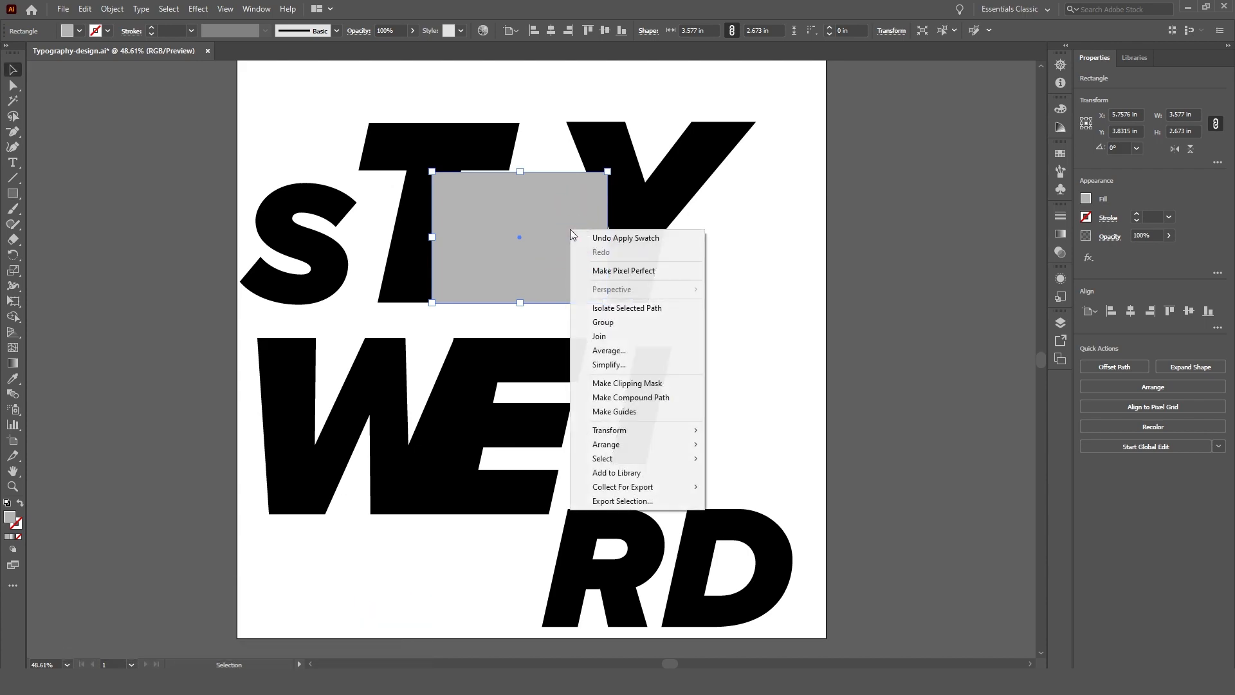
pyautogui.moveTo(650, 445)
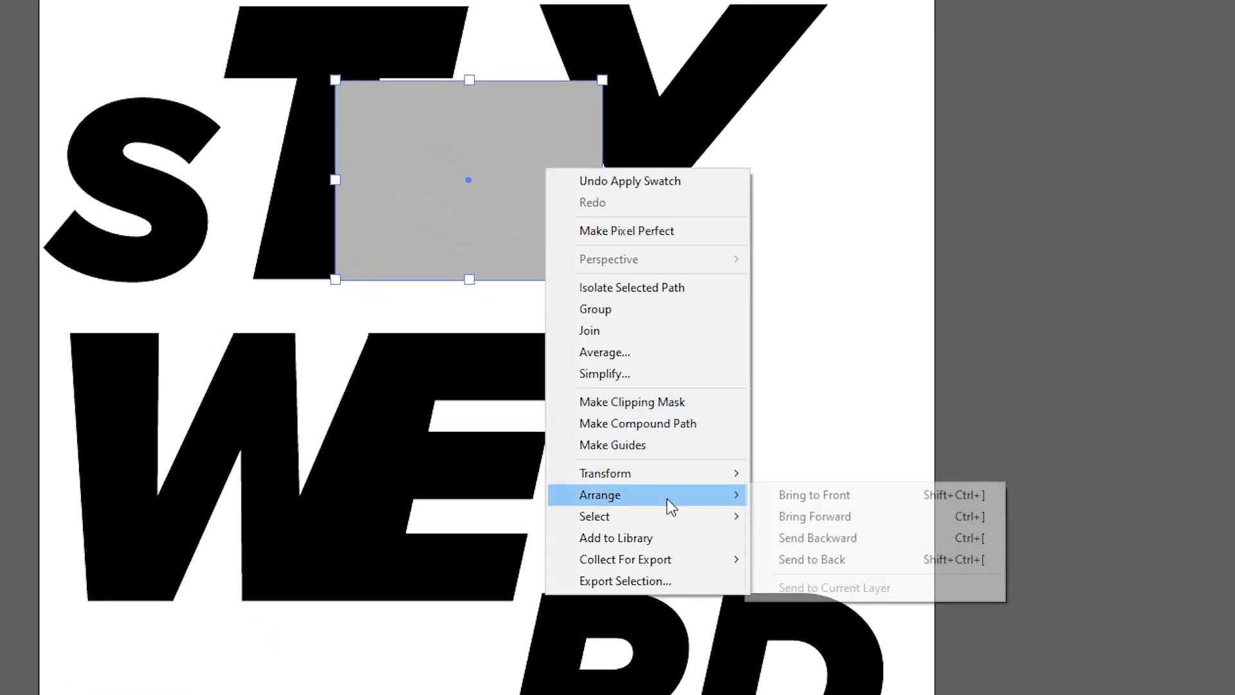
pyautogui.click(834, 563)
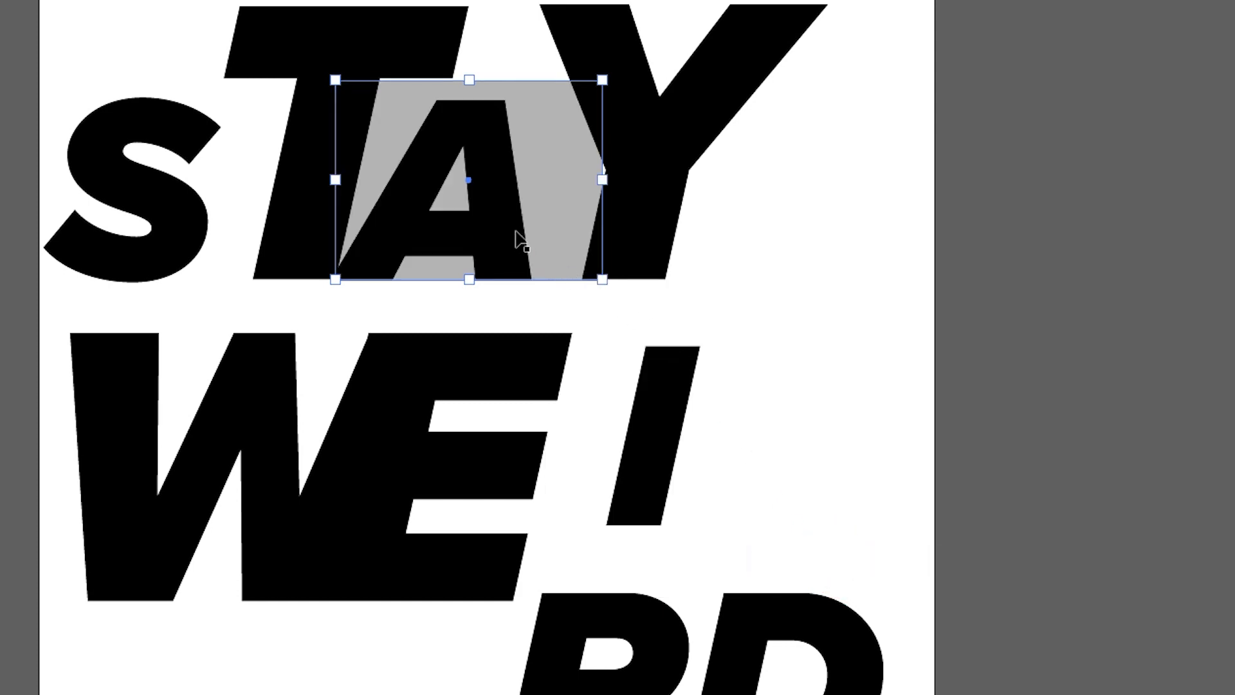
pyautogui.press('Up')
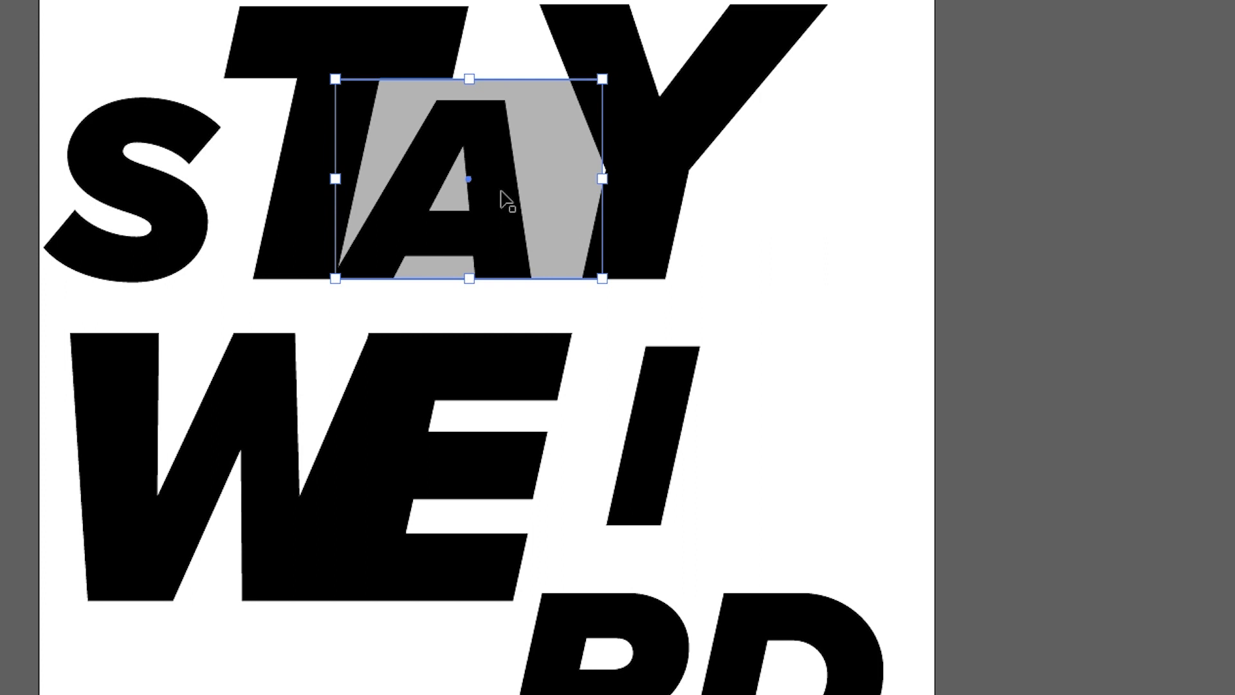
# Step: Subtract the A from the gray rectangle with Minus Front and ungroup the remaining pieces
pyautogui.click(508, 240)
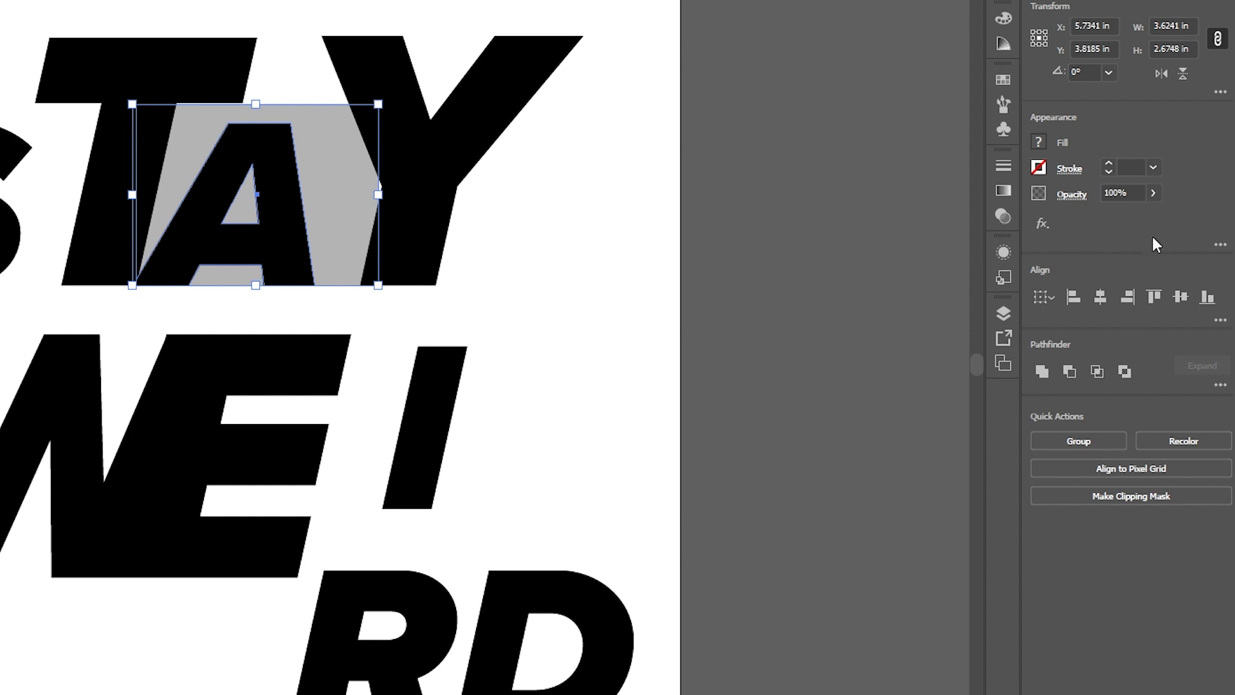
pyautogui.click(1072, 369)
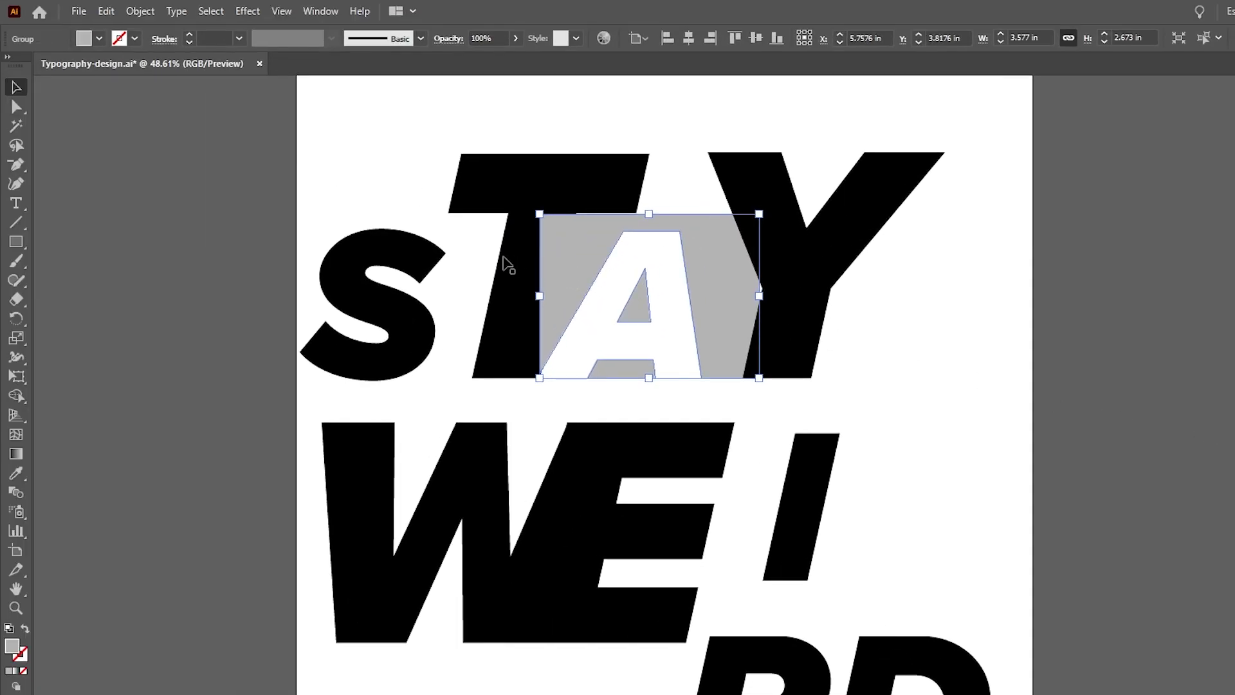
pyautogui.click(142, 13)
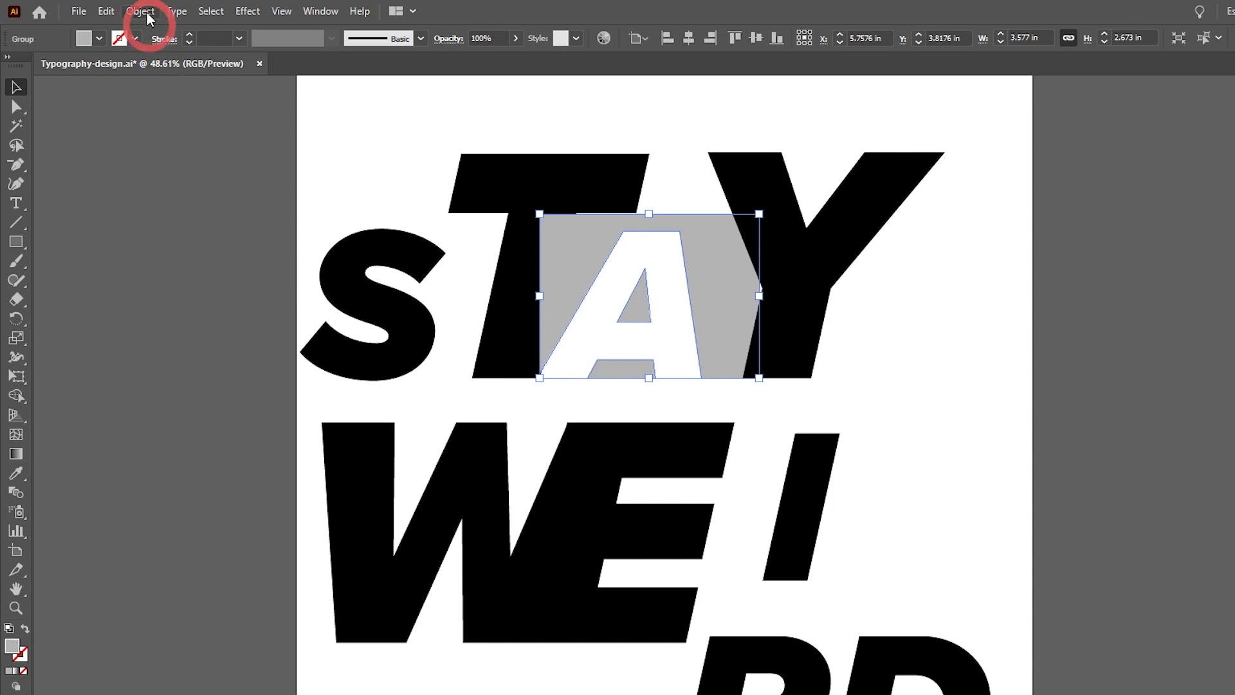
pyautogui.click(188, 107)
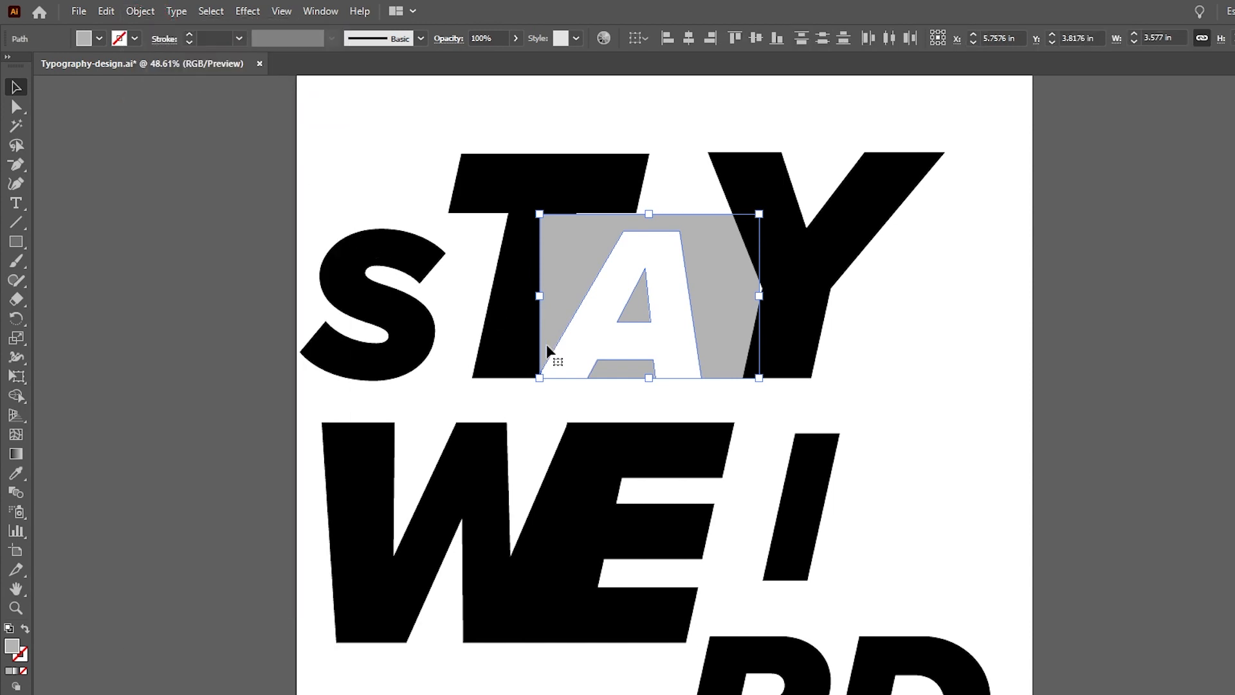
# Step: Delete the gray pieces surrounding the A cutout, keeping only the small pieces inside and beneath the letter
pyautogui.click(597, 396)
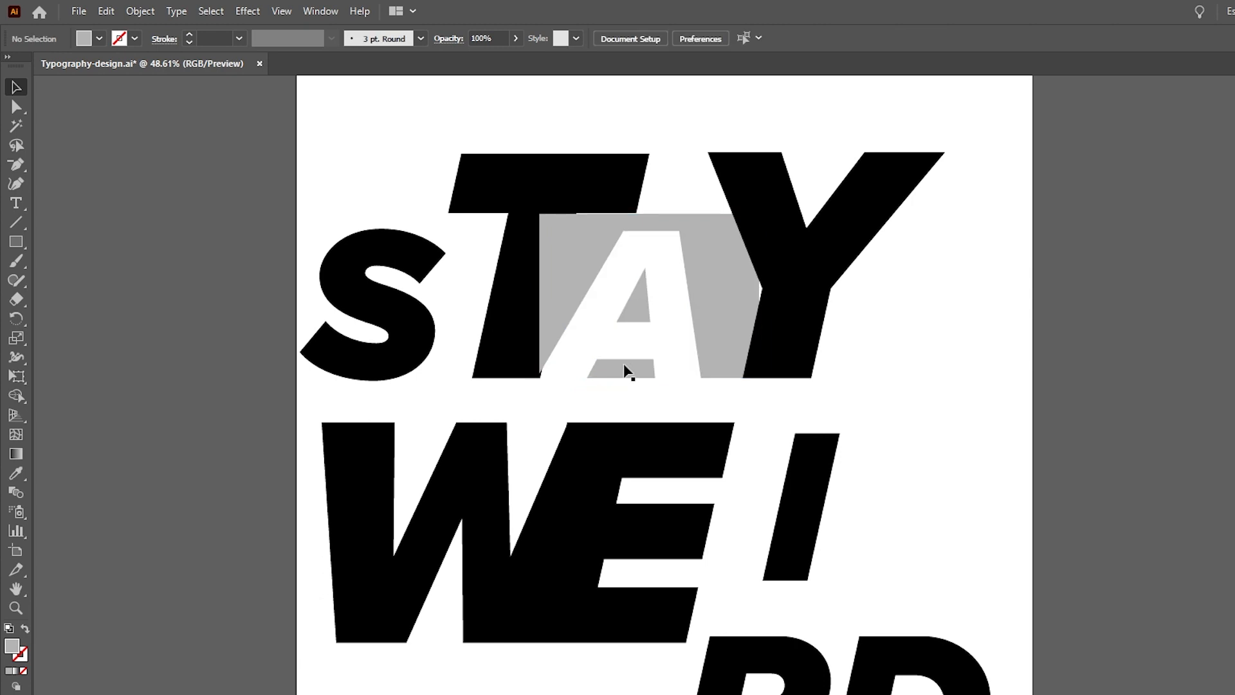
pyautogui.click(728, 328)
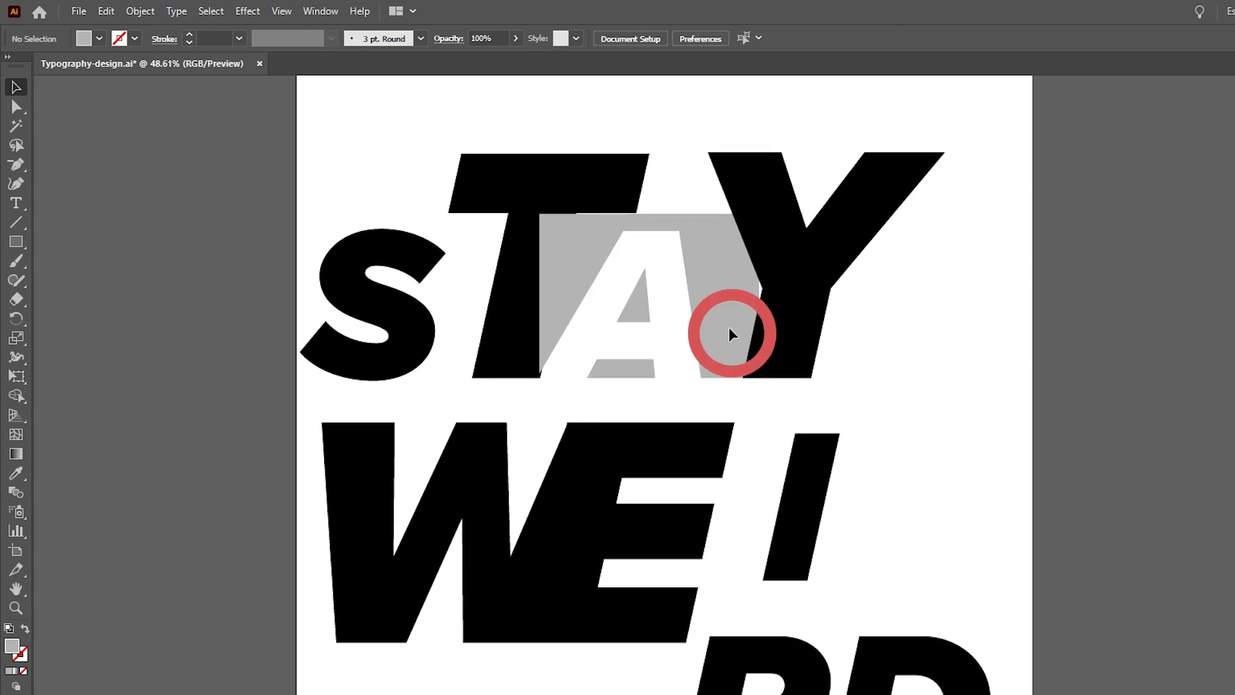
pyautogui.press('Delete')
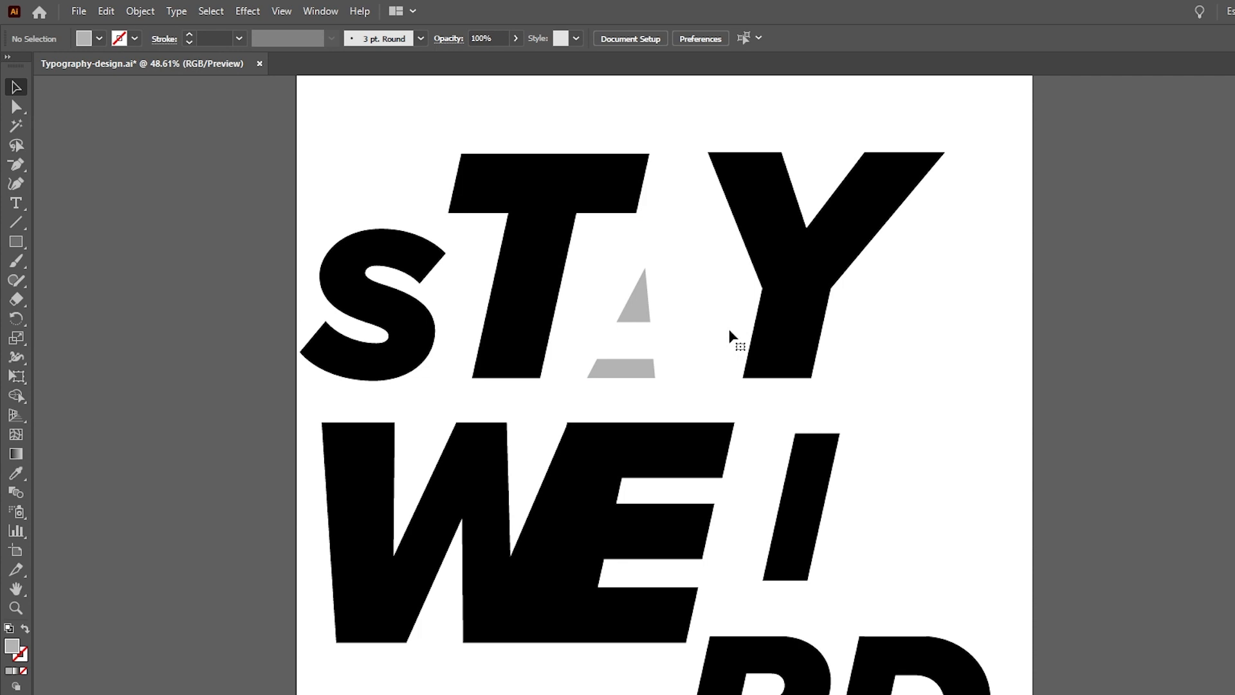
# Step: Fill the two gray A pieces with the Y's black and scale them up together to about 1.67 in wide
pyautogui.click(644, 371)
pyautogui.keyDown('shift'); pyautogui.click(634, 304); pyautogui.keyUp('shift')
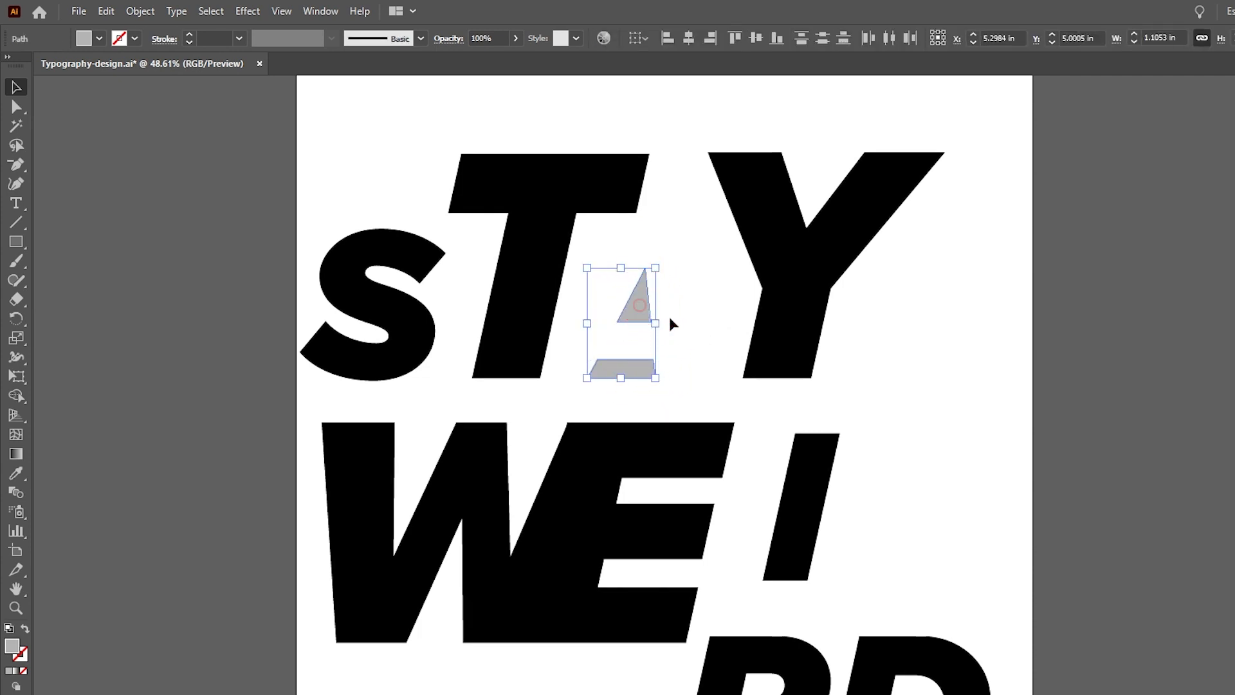
pyautogui.press('i')
pyautogui.click(810, 312)
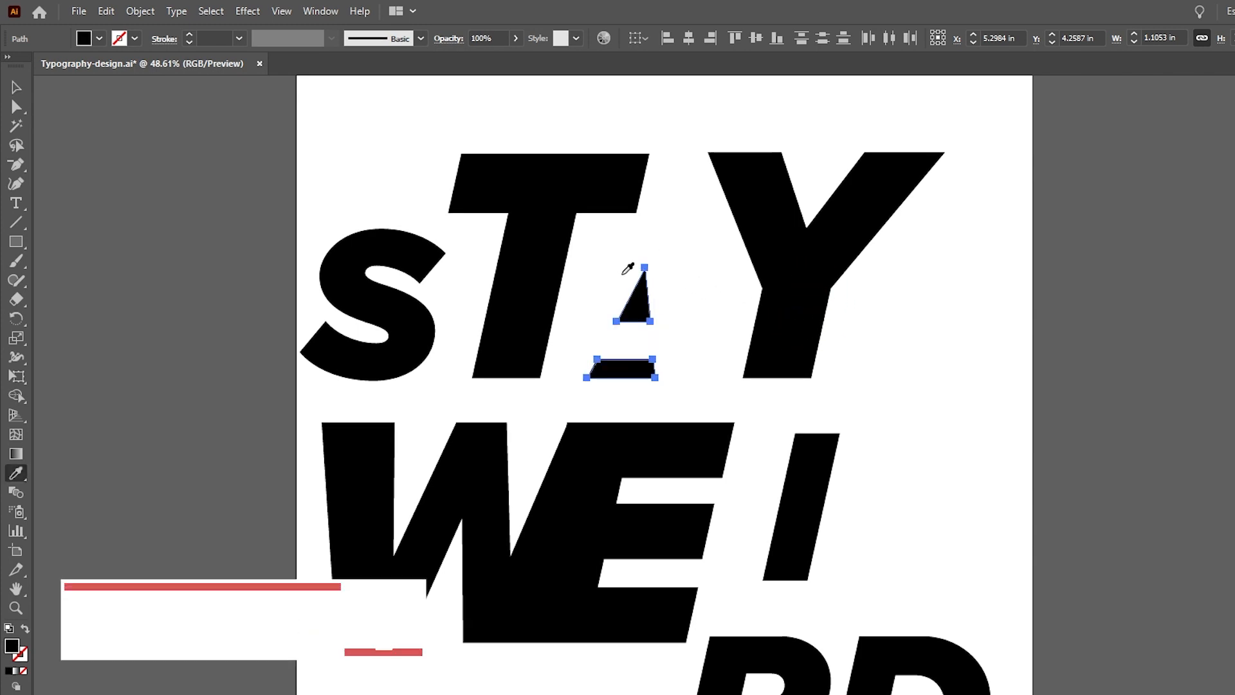
pyautogui.press('v')
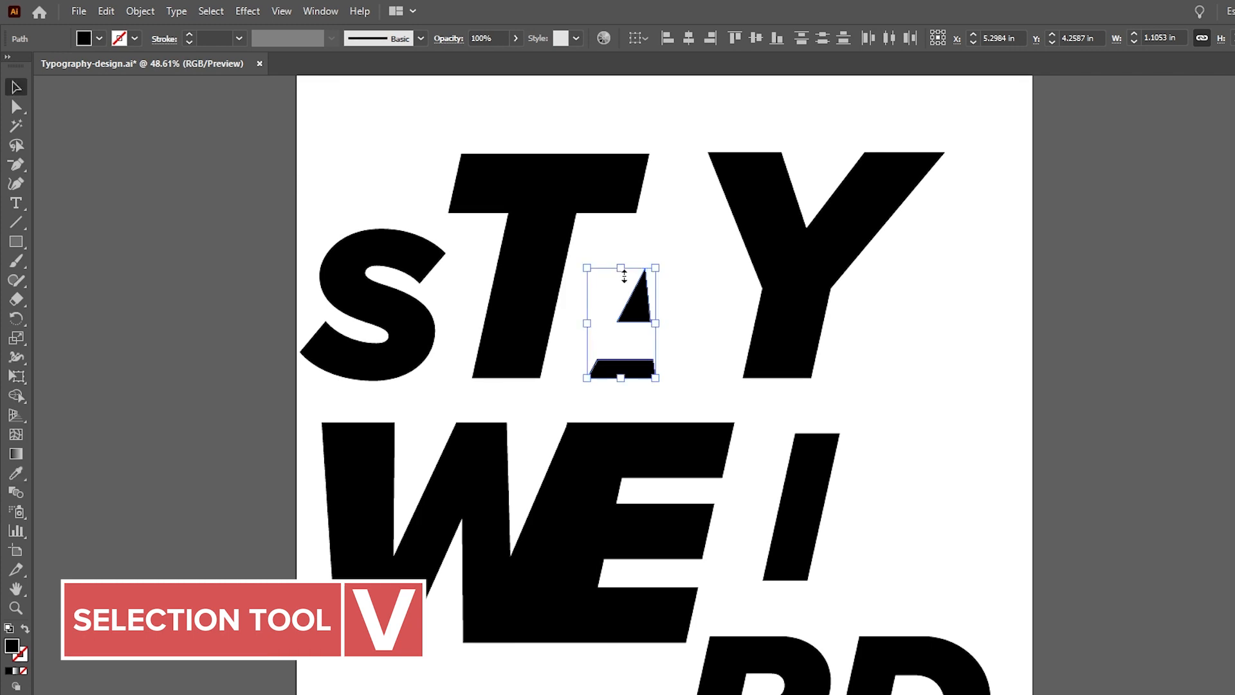
pyautogui.moveTo(656, 268); pyautogui.dragTo(726, 217)
# Step: Remove the Y's anchor point where its left arm meets the stem, making that side one straight edge
pyautogui.click(781, 289)
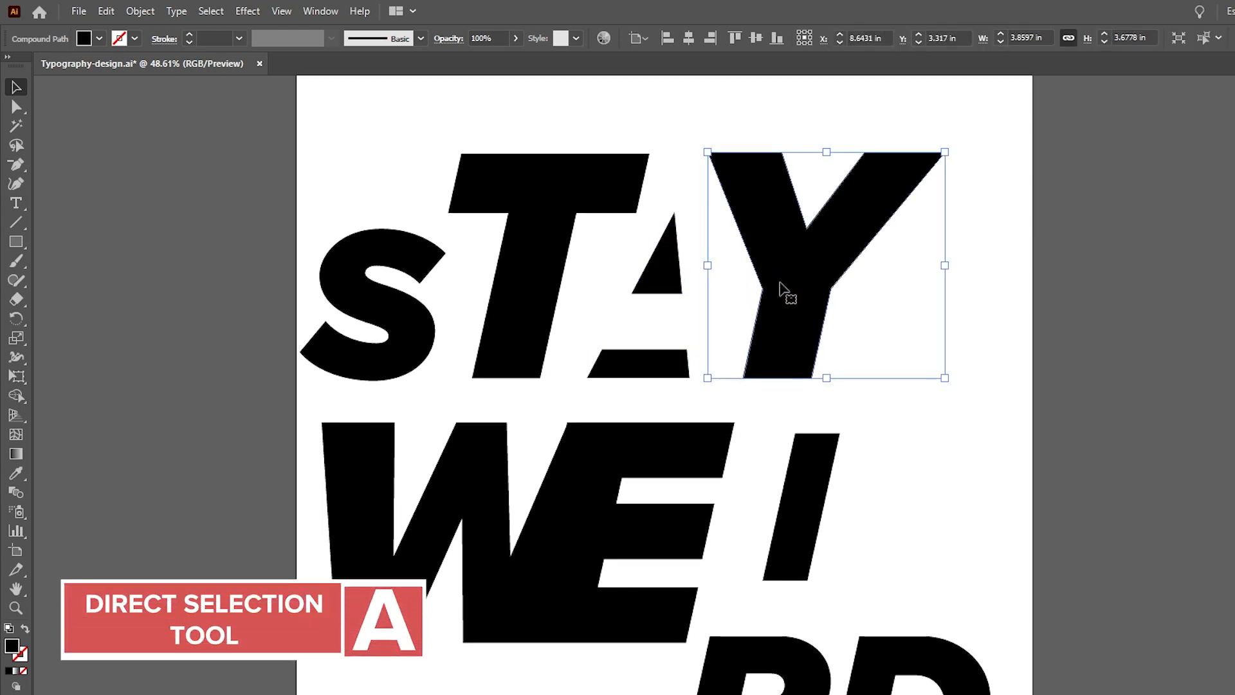
pyautogui.press('a')
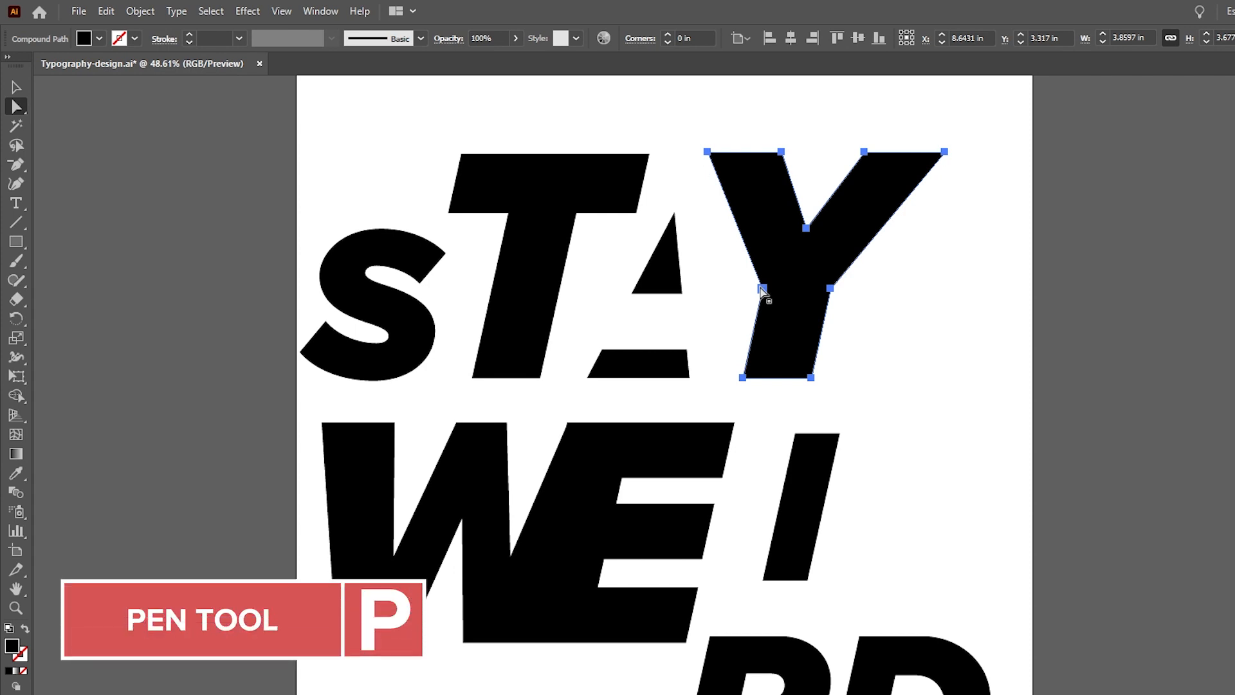
pyautogui.press('p')
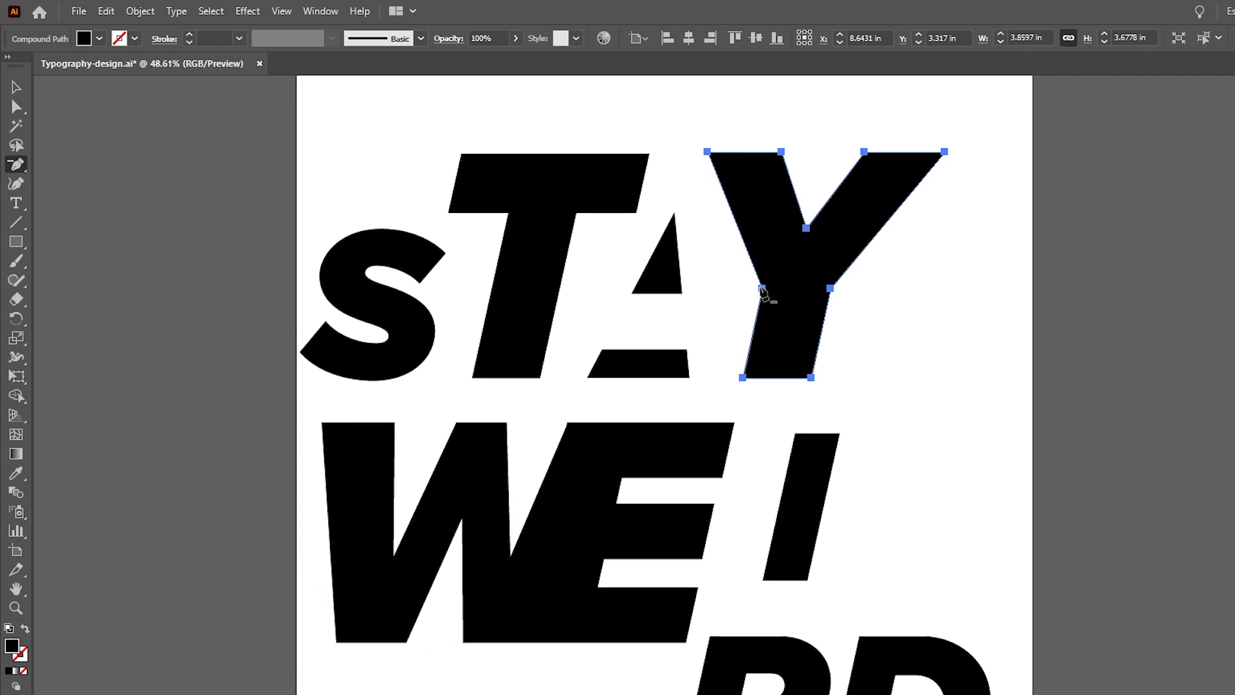
pyautogui.click(761, 289)
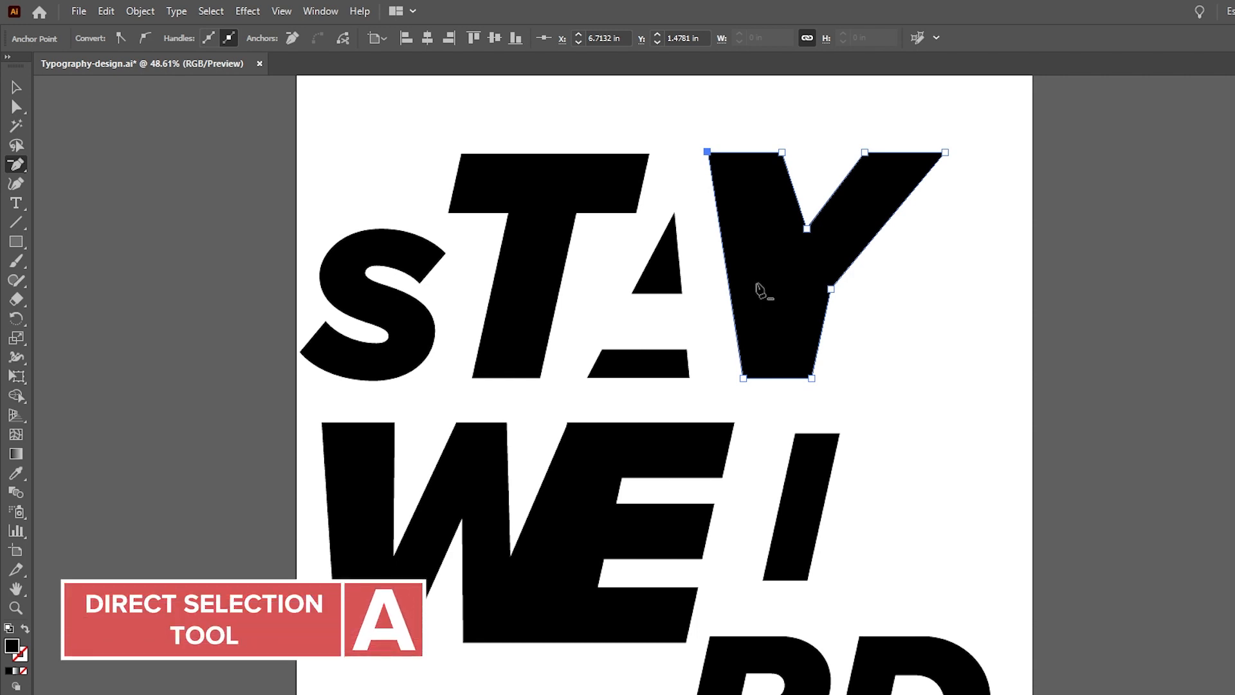
# Step: Shift the Y's straight left edge inward to about 3.43 in letter width, then move the Y closer to the A
pyautogui.press('a')
pyautogui.click(743, 379)
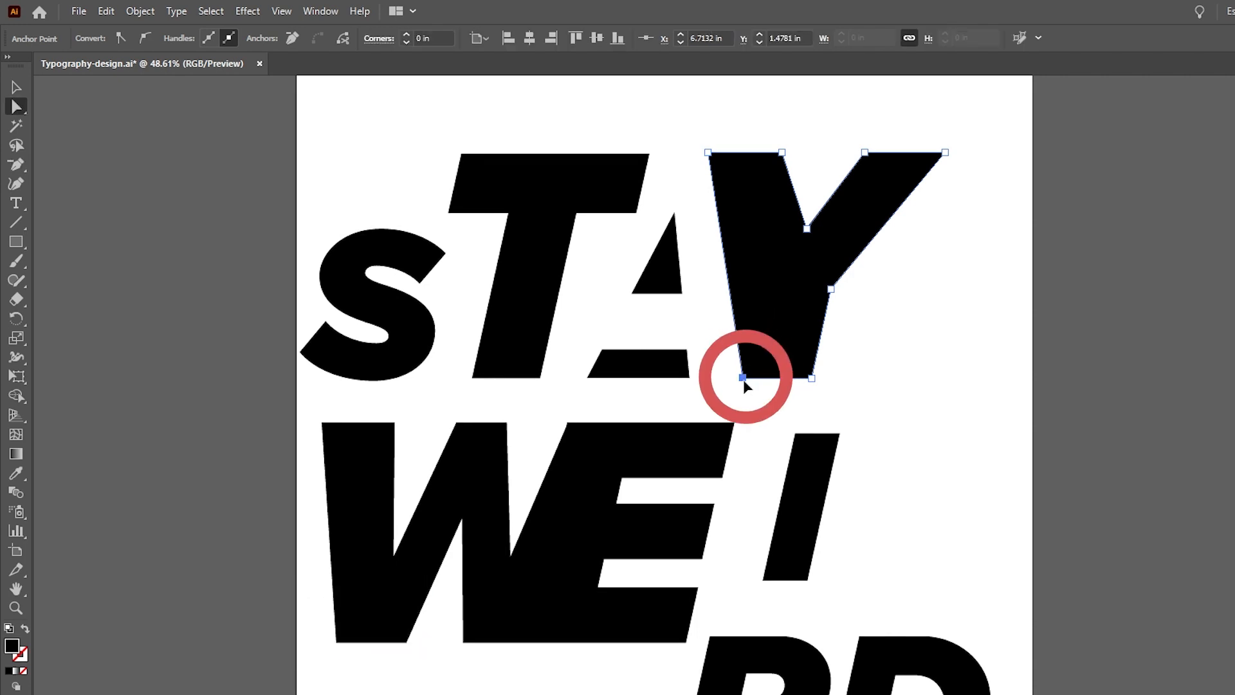
pyautogui.keyDown('shift'); pyautogui.click(708, 152); pyautogui.keyUp('shift')
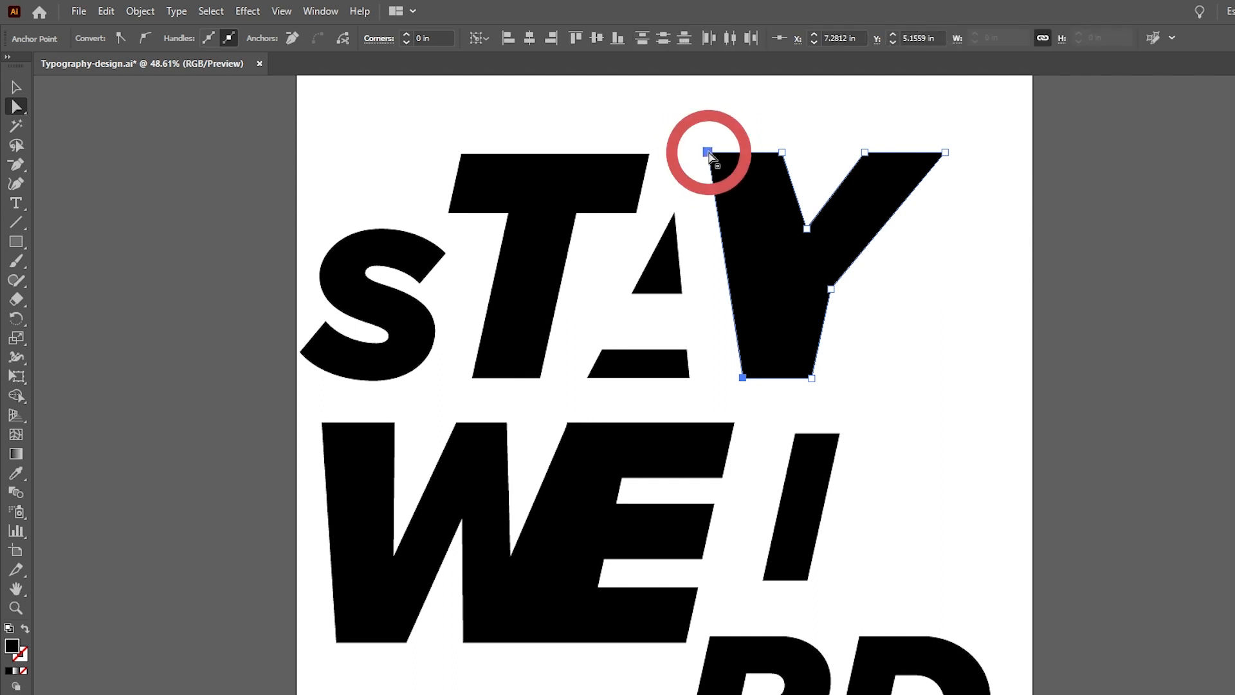
pyautogui.moveTo(709, 153); pyautogui.dragTo(734, 155)
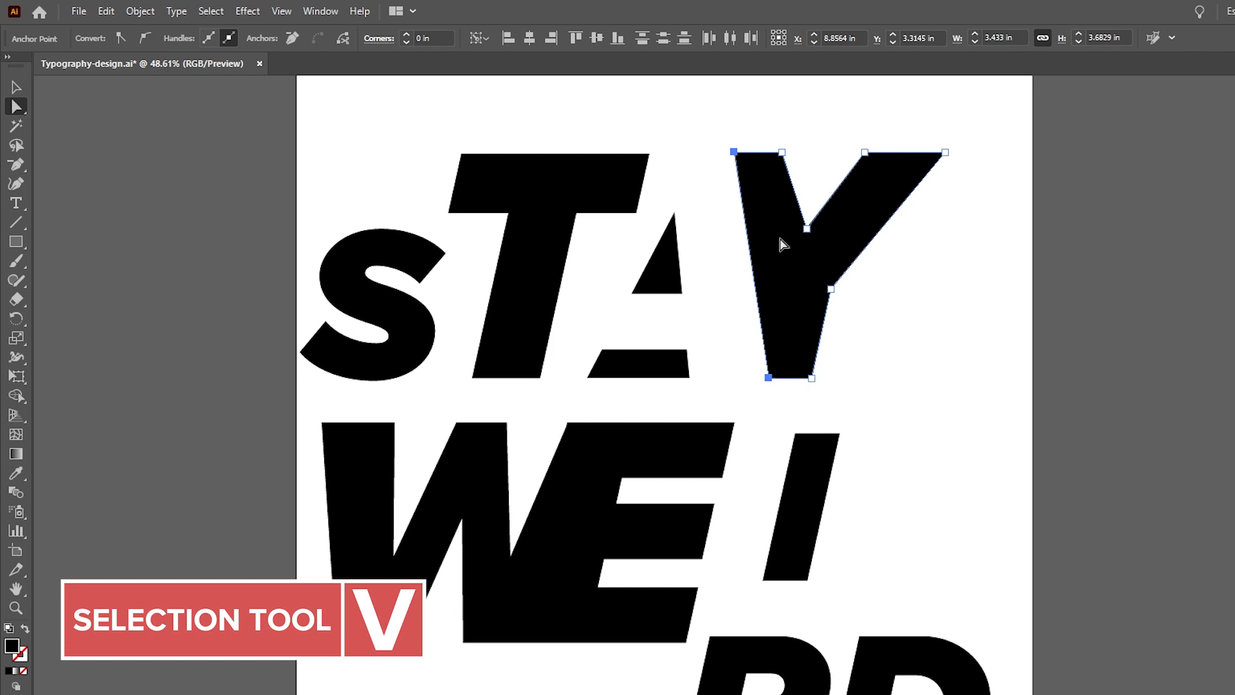
pyautogui.press('v')
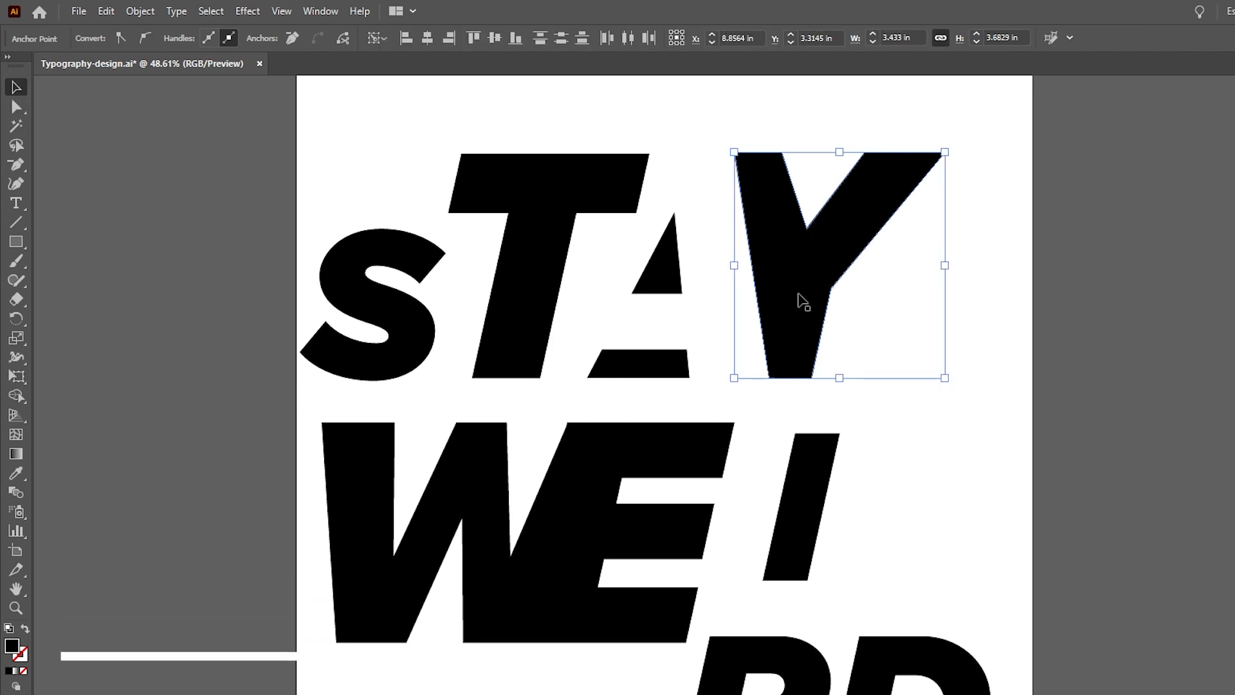
pyautogui.moveTo(801, 299); pyautogui.dragTo(772, 301)
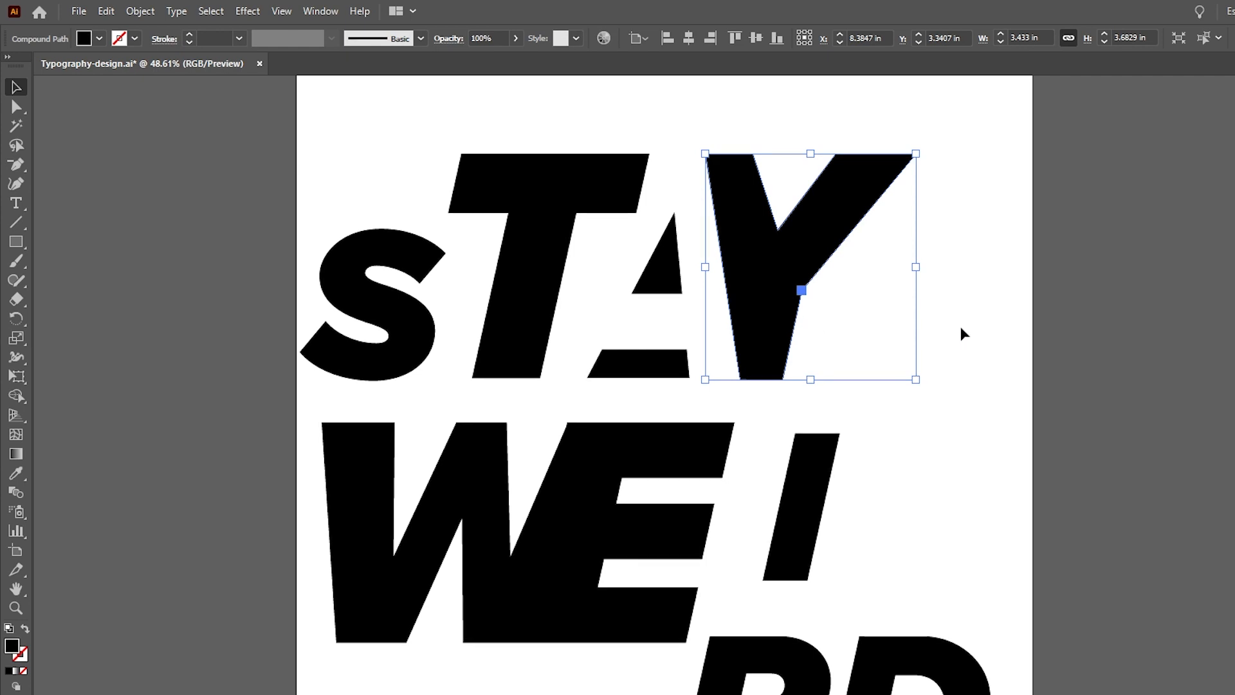
# Step: Raise the two upper corners of the A's lower piece along its slanted sides, making it about 0.93 in high
pyautogui.click(668, 362)
pyautogui.press('a')
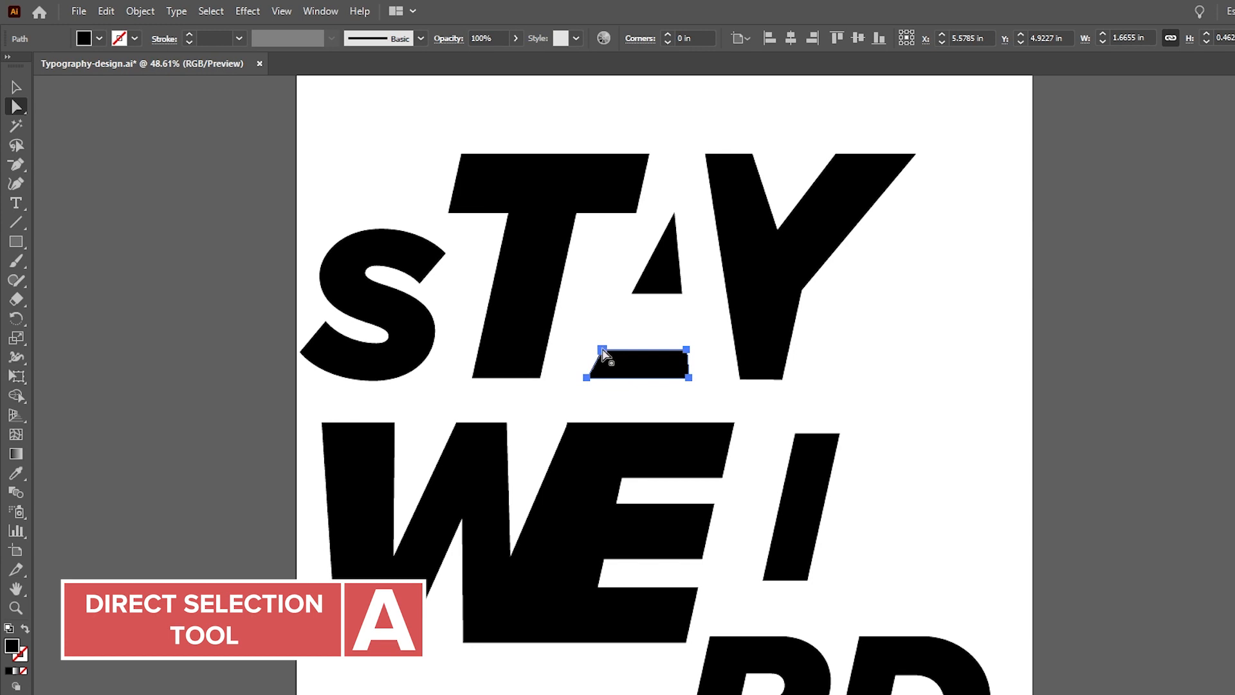
pyautogui.moveTo(602, 350); pyautogui.dragTo(617, 321)
pyautogui.moveTo(686, 351); pyautogui.dragTo(681, 321)
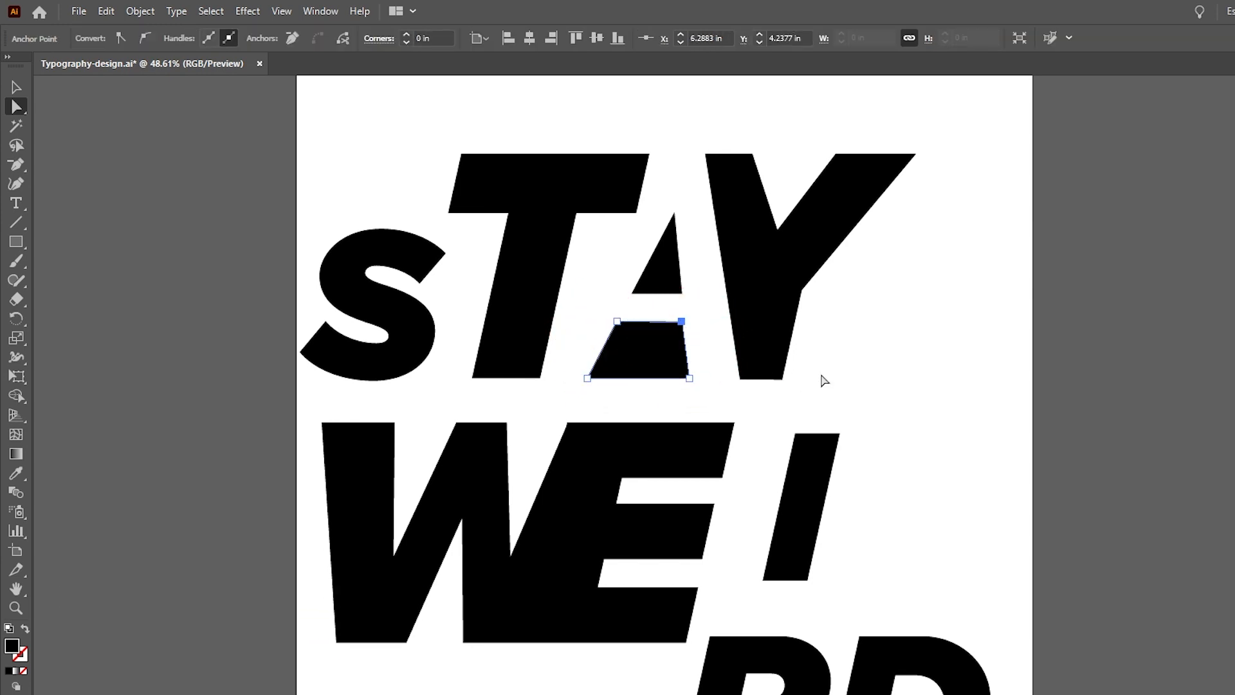
pyautogui.click(905, 363)
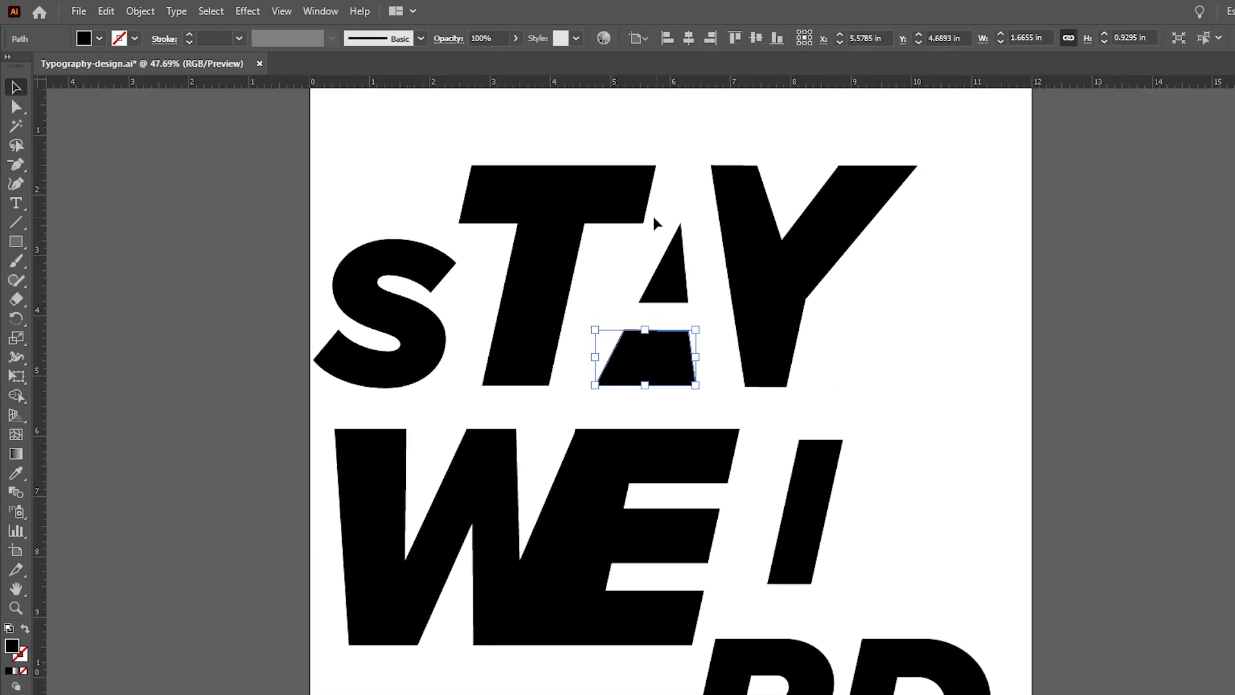
# Step: Move the lower right corner of the T's crossbar inward so its end slants parallel to the A
pyautogui.click(644, 221)
pyautogui.press('a')
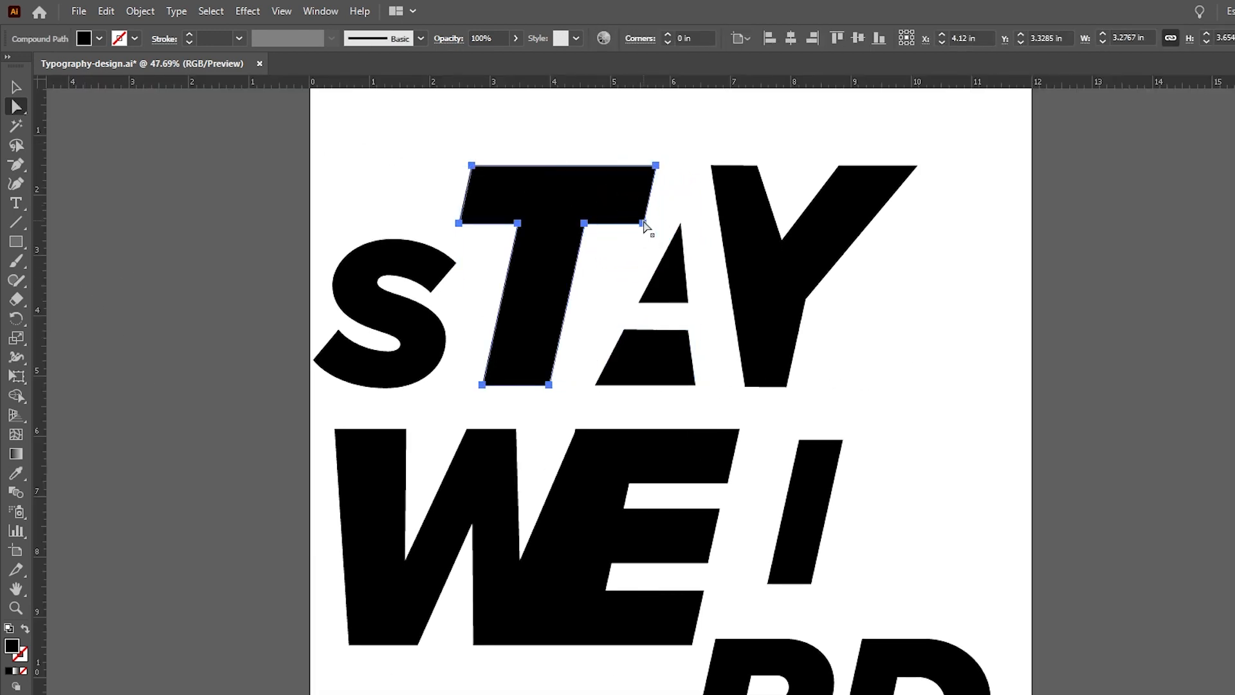
pyautogui.moveTo(643, 223); pyautogui.dragTo(627, 224)
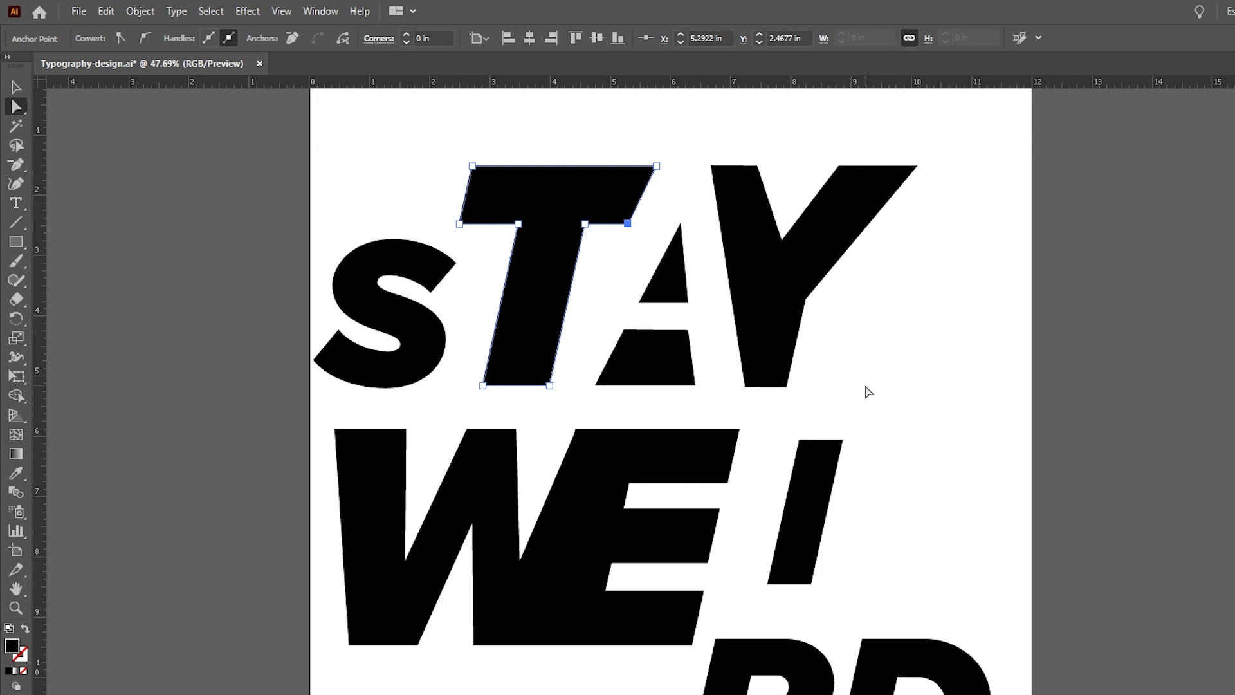
# Step: Enlarge the merged WE shape proportionally to about 7.41 by 3.96 in
pyautogui.click(690, 539)
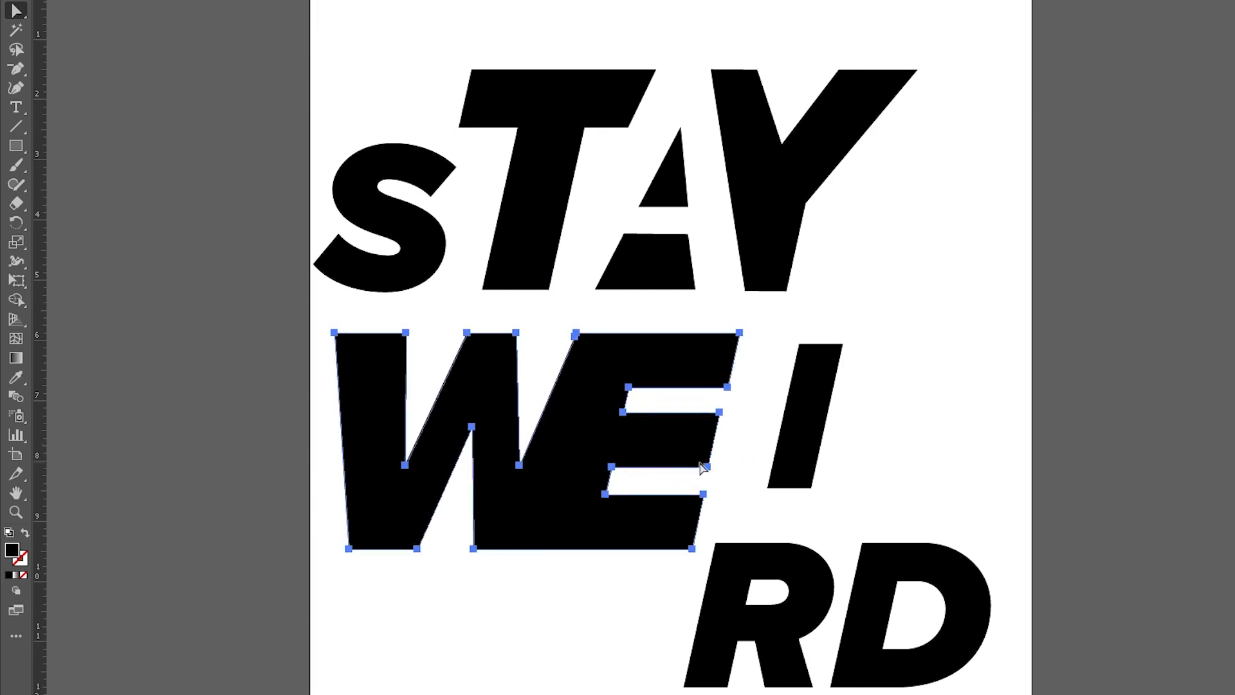
pyautogui.press('v')
pyautogui.moveTo(740, 548); pyautogui.dragTo(781, 571)
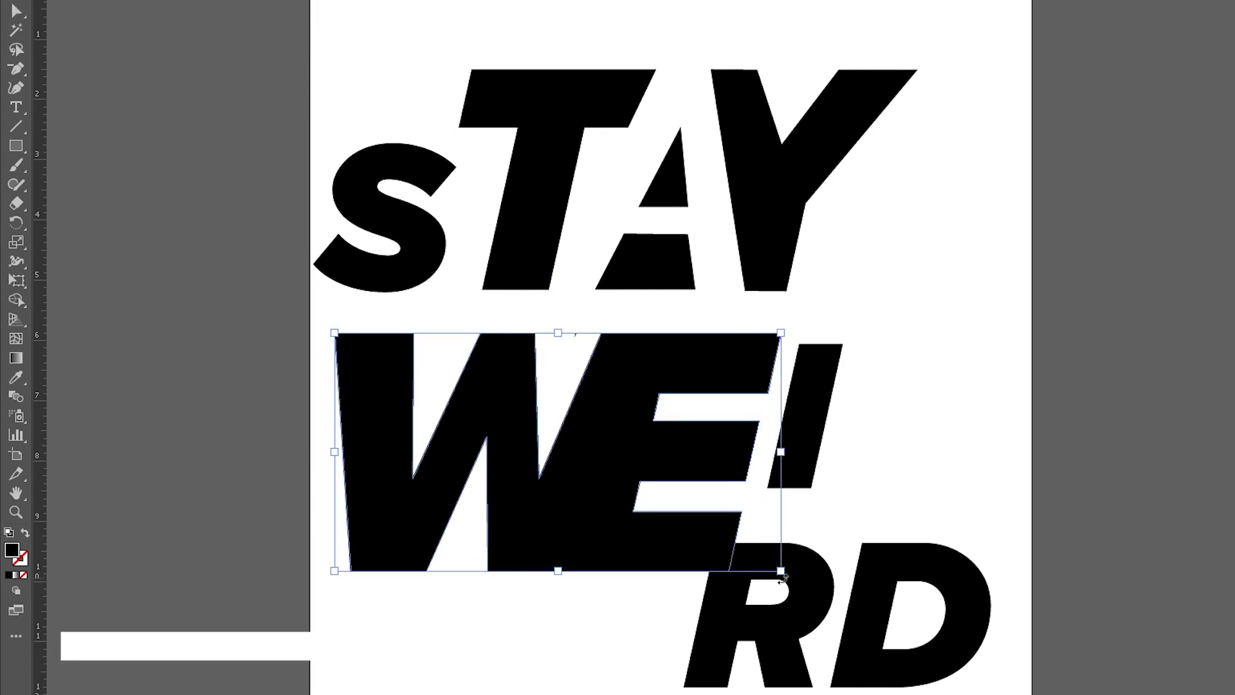
# Step: Thin the E's top bar by moving its two lower anchor points up along the slant
pyautogui.press('a')
pyautogui.click(659, 393)
pyautogui.keyDown('shift'); pyautogui.click(768, 393); pyautogui.keyUp('shift')
pyautogui.moveTo(768, 393); pyautogui.dragTo(773, 373)
# Step: Raise the upper and lower edges of the E's middle bar to make it thinner and higher
pyautogui.click(653, 420)
pyautogui.keyDown('shift'); pyautogui.click(759, 421); pyautogui.keyUp('shift')
pyautogui.moveTo(759, 420); pyautogui.dragTo(760, 412)
pyautogui.click(640, 482)
pyautogui.keyDown('shift'); pyautogui.click(745, 481); pyautogui.keyUp('shift')
pyautogui.moveTo(745, 481); pyautogui.dragTo(752, 449)
pyautogui.moveTo(585, 342); pyautogui.dragTo(568, 328)
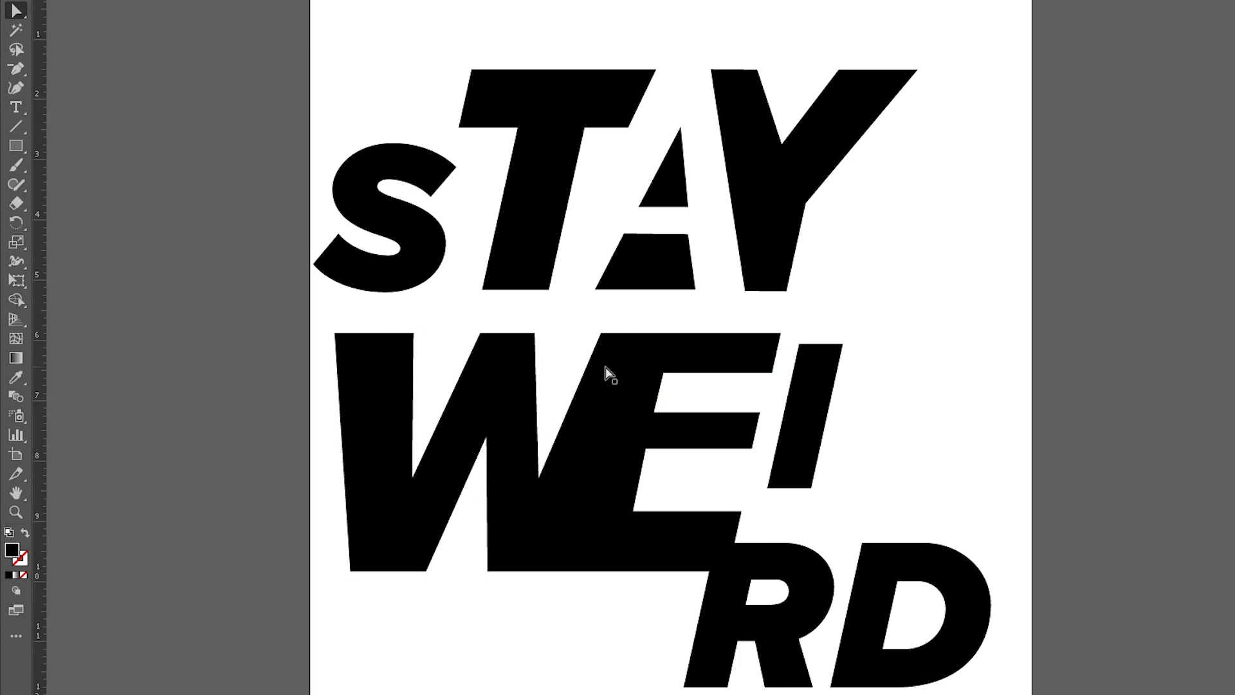
# Step: Thin the E's bottom bar by moving its two upper anchor points down along the slant
pyautogui.click(633, 511)
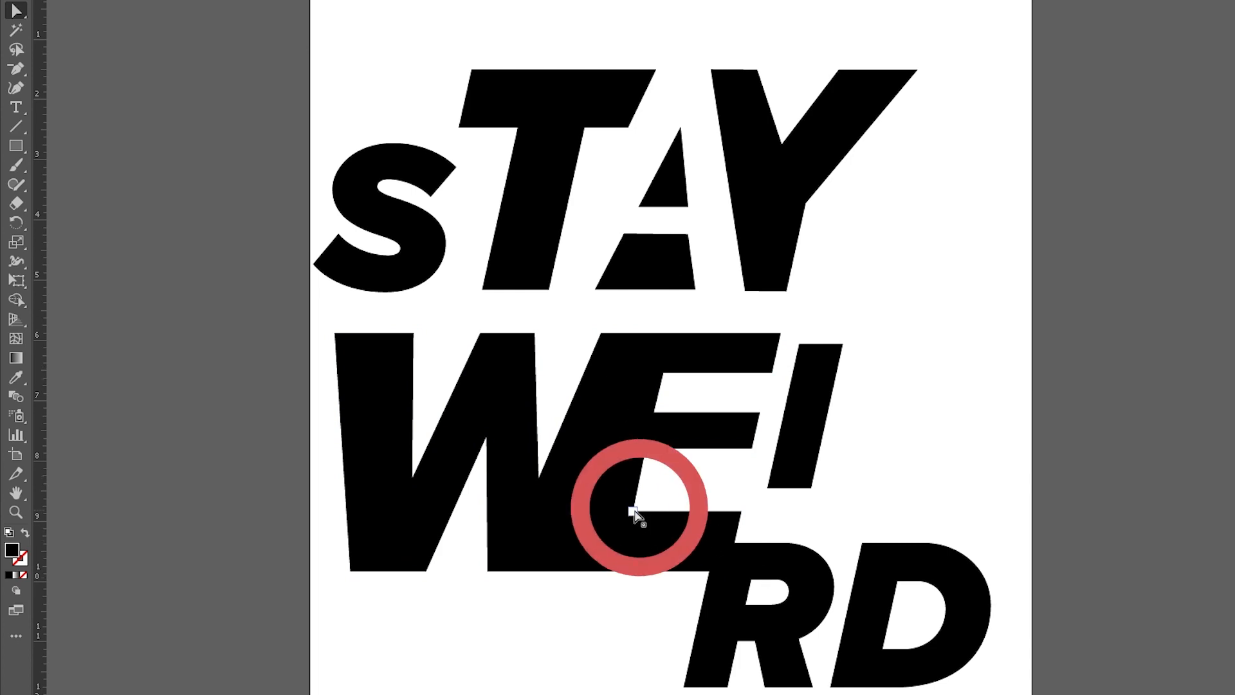
pyautogui.keyDown('shift'); pyautogui.click(741, 512); pyautogui.keyUp('shift')
pyautogui.moveTo(741, 511); pyautogui.dragTo(737, 535)
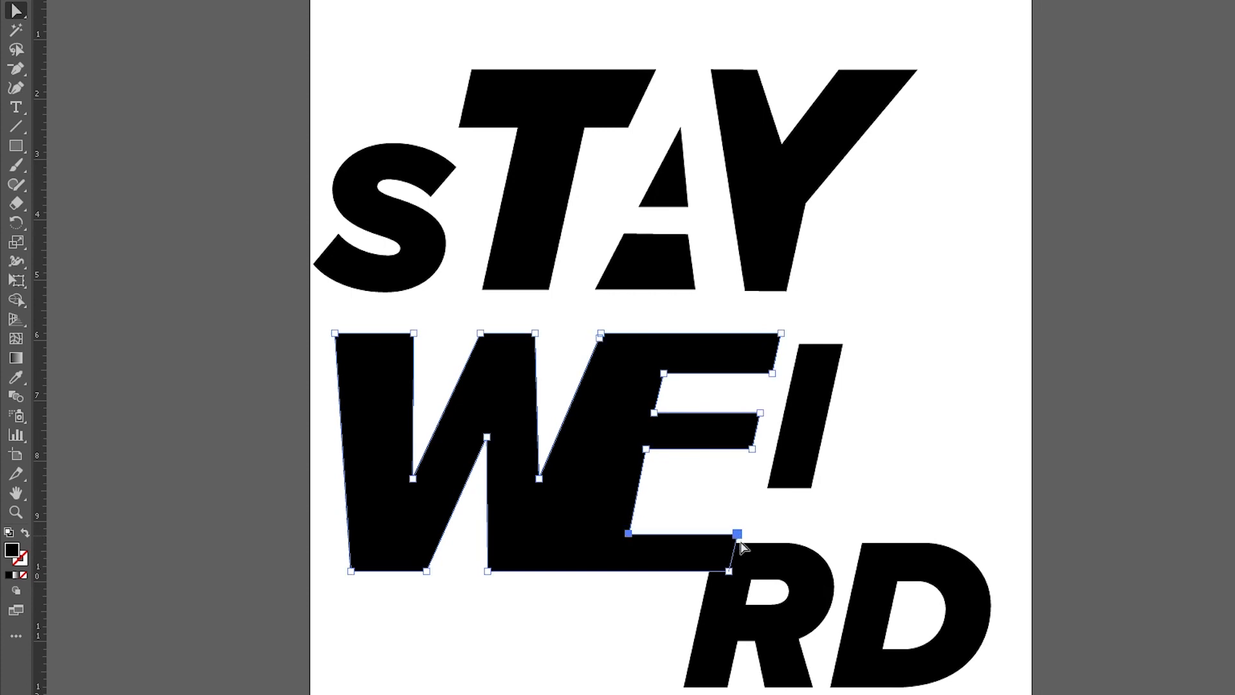
# Step: Move the R up and left over the E's bottom bar, and shift the I slightly right and up
pyautogui.click(807, 624)
pyautogui.click(804, 633)
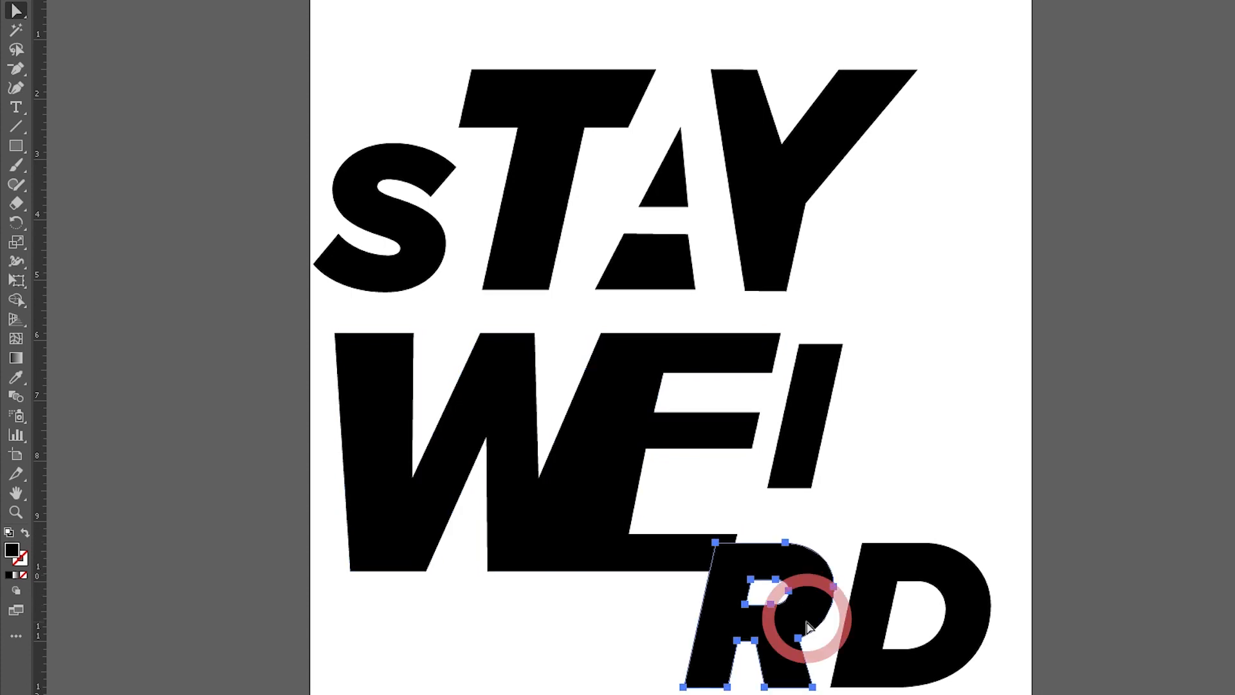
pyautogui.moveTo(745, 624); pyautogui.dragTo(700, 554)
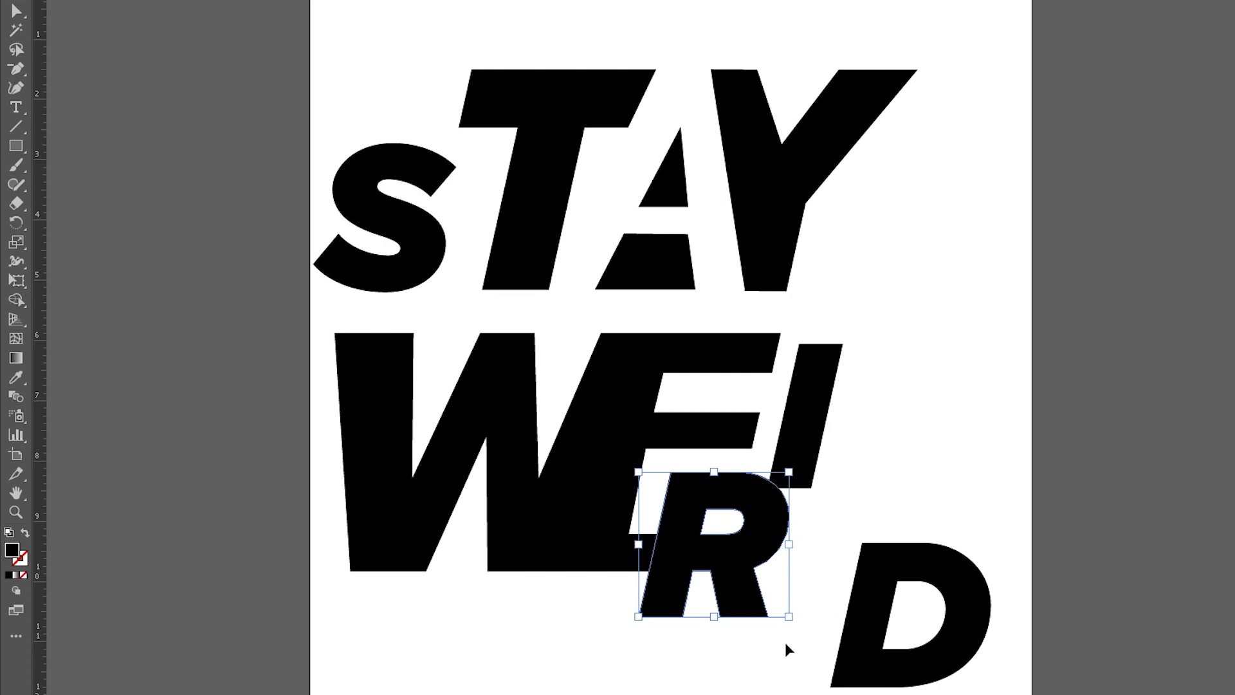
pyautogui.click(822, 418)
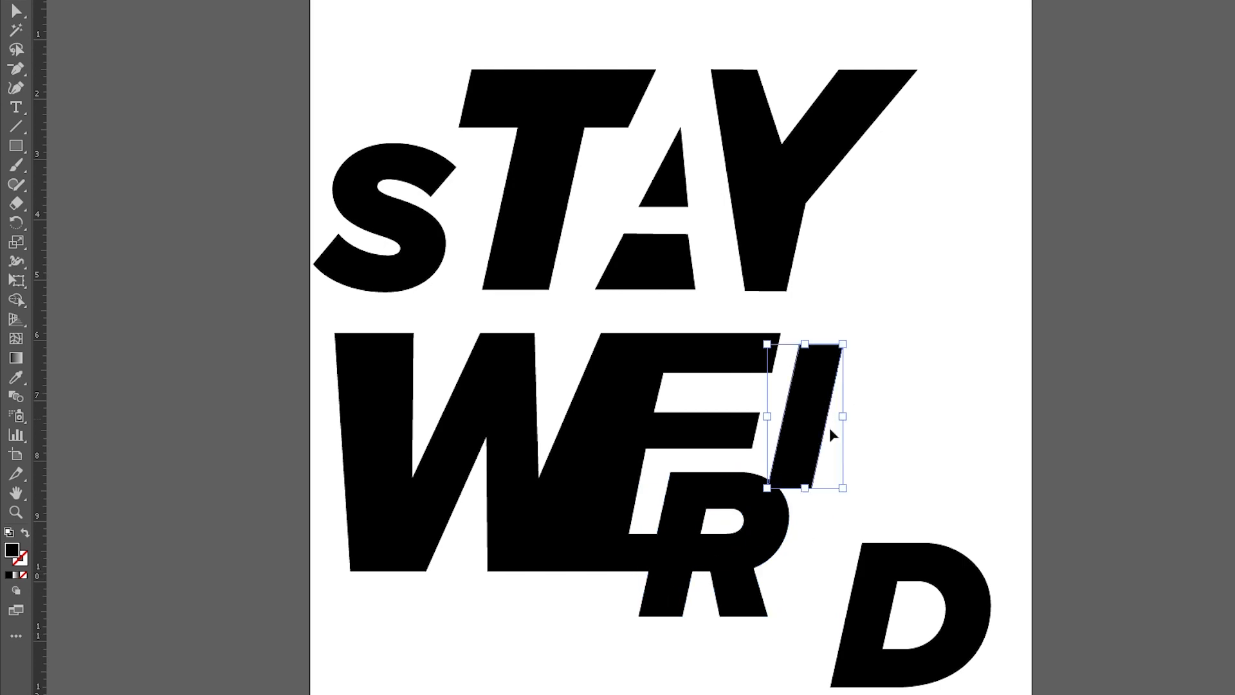
pyautogui.moveTo(819, 409); pyautogui.dragTo(843, 395)
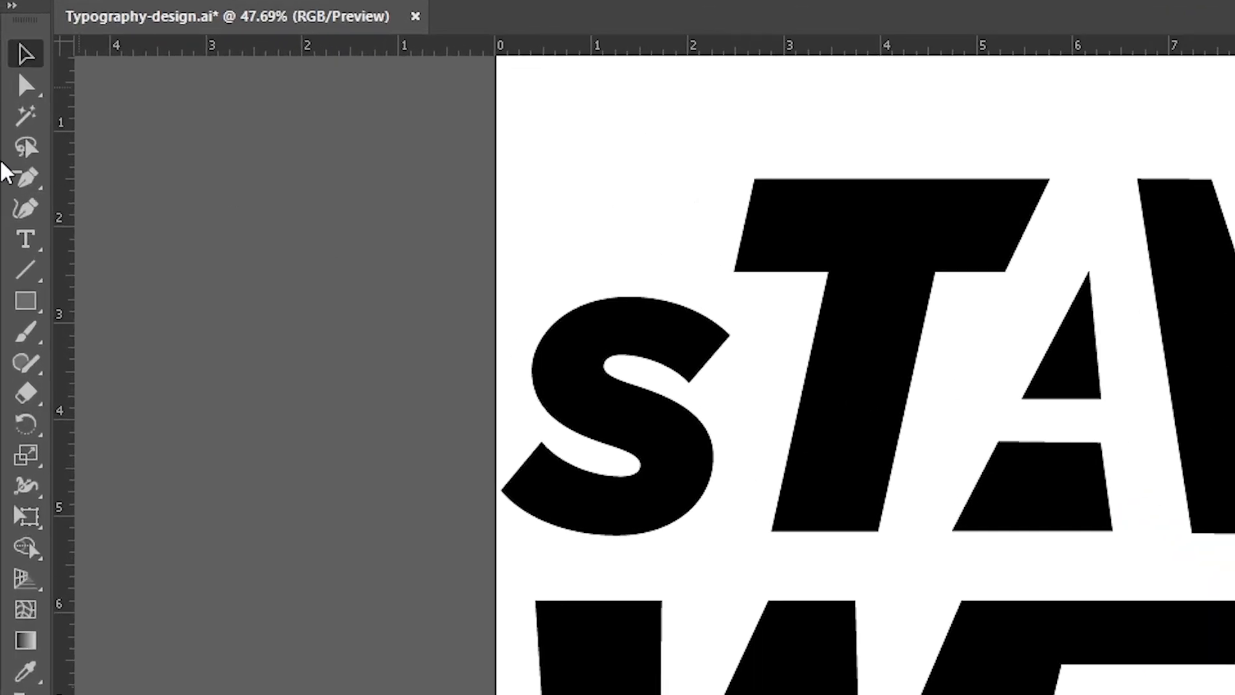
# Step: Add a lowercase "i" in 72 pt Proxima Nova Black Italic below and right of the Y, and expand it into shapes
pyautogui.click(27, 241)
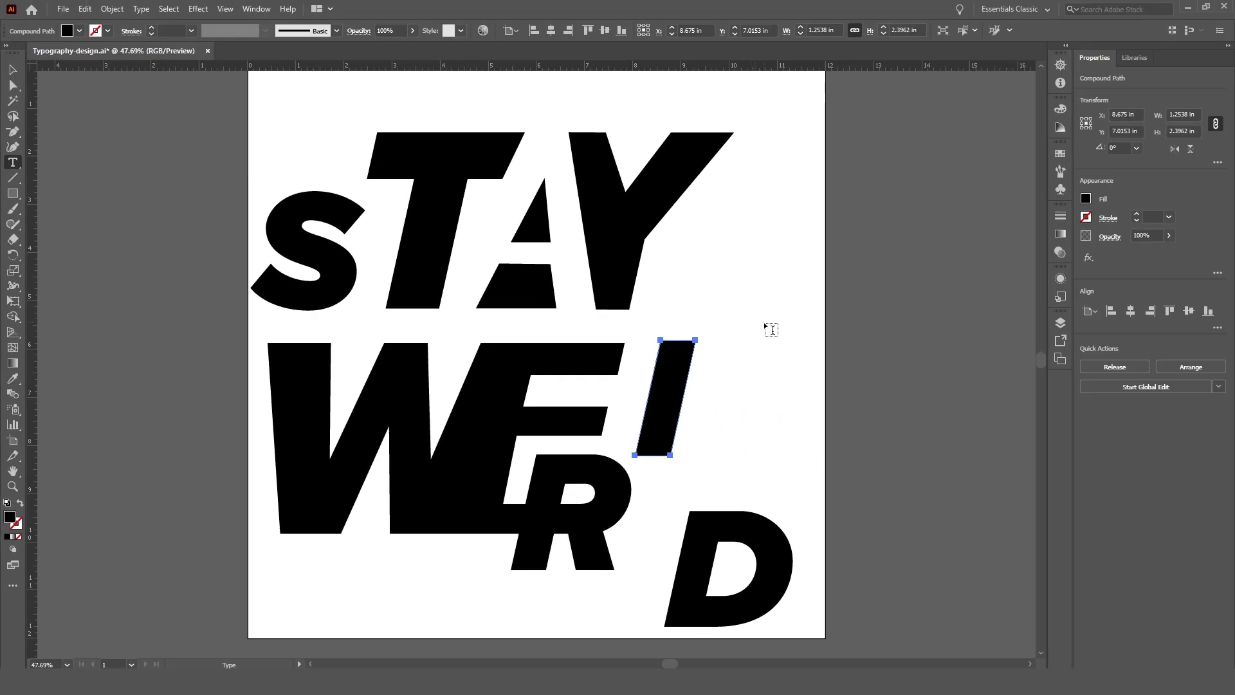
pyautogui.click(768, 326)
pyautogui.write('i')
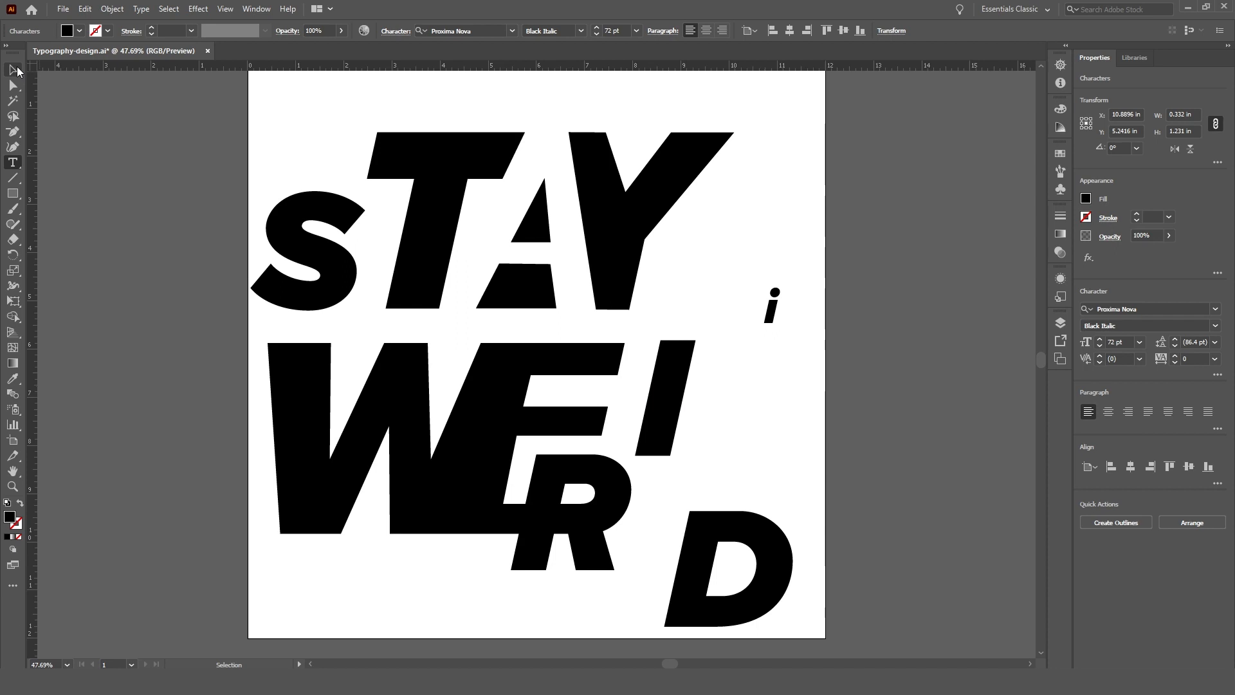
pyautogui.click(14, 70)
pyautogui.click(112, 10)
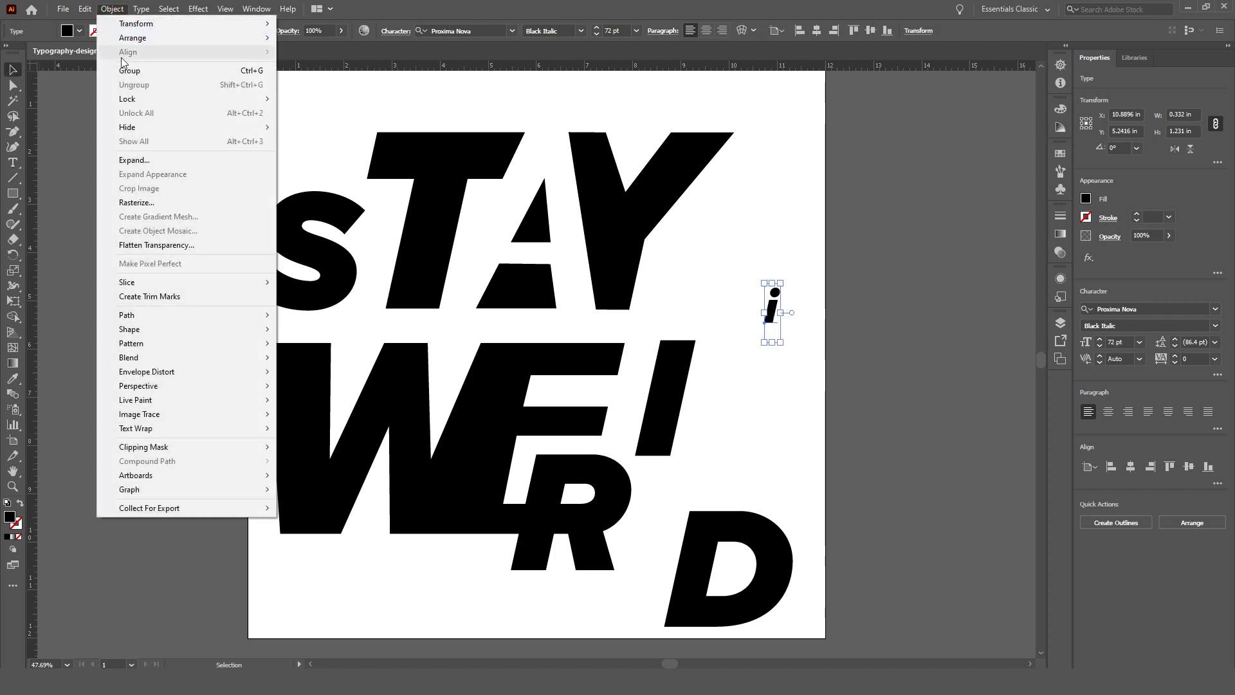
pyautogui.click(142, 162)
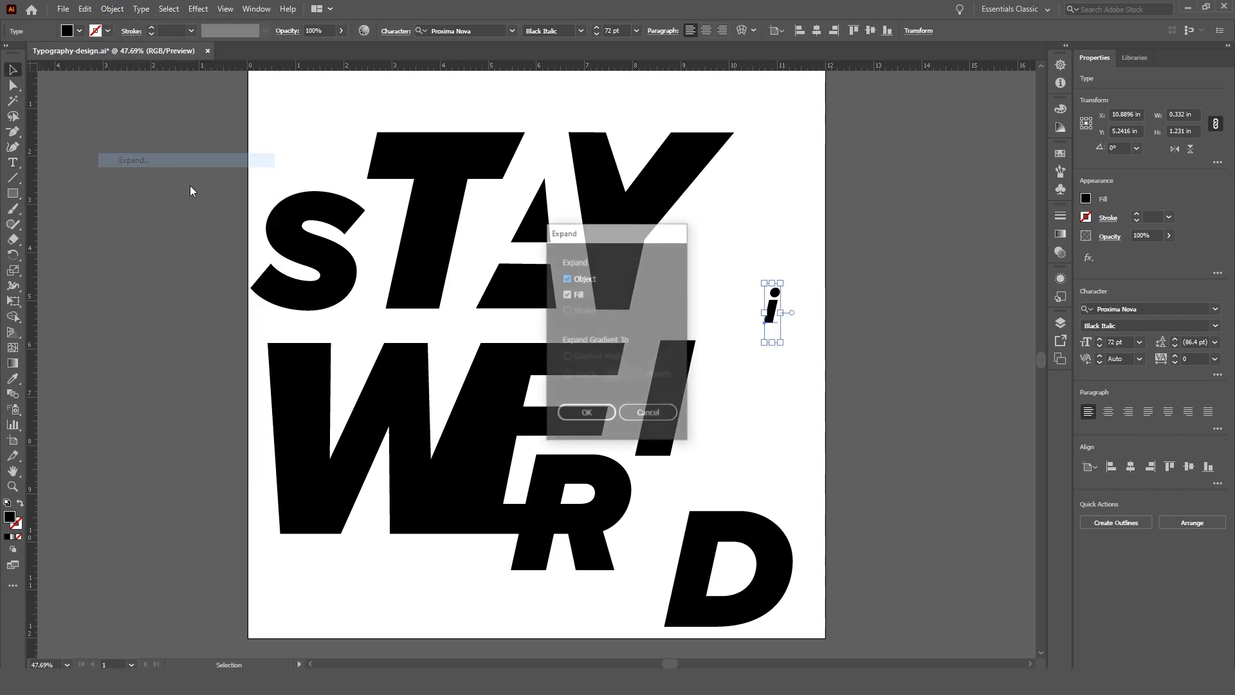
pyautogui.click(569, 413)
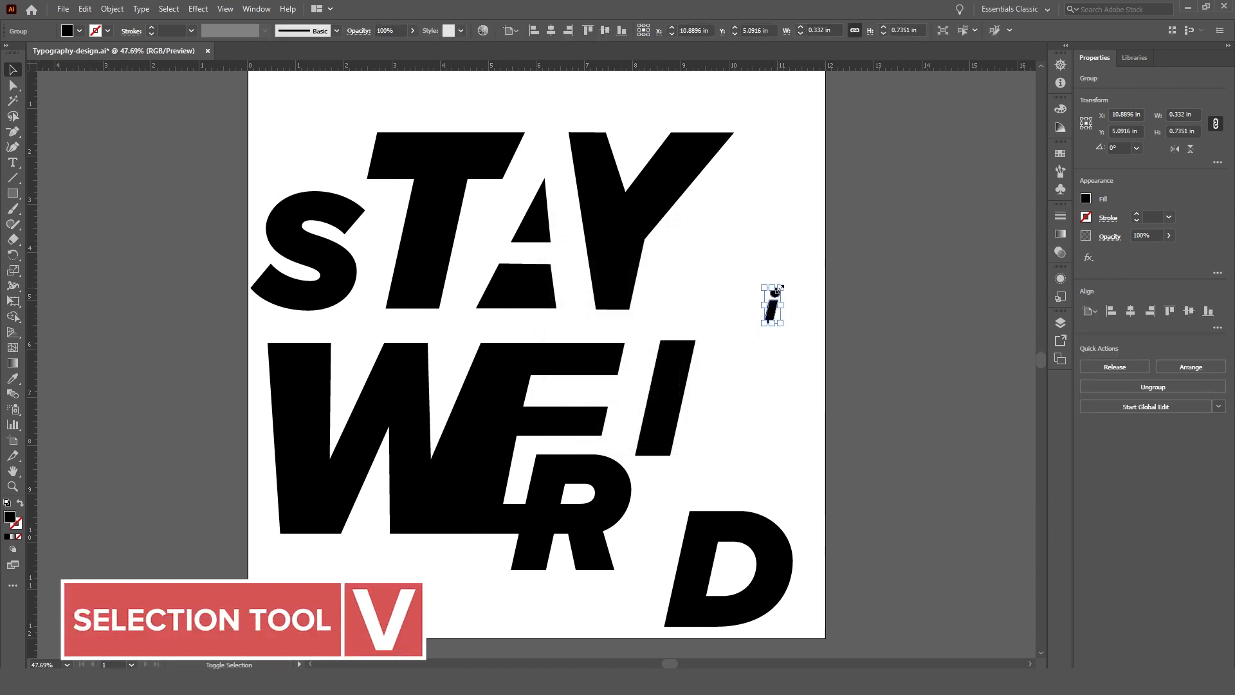
# Step: Enlarge the lowercase i to about 1.83 by 4.05 in beside the E and delete the old uppercase I
pyautogui.moveTo(781, 288); pyautogui.dragTo(846, 196)
pyautogui.moveTo(790, 272); pyautogui.dragTo(665, 384)
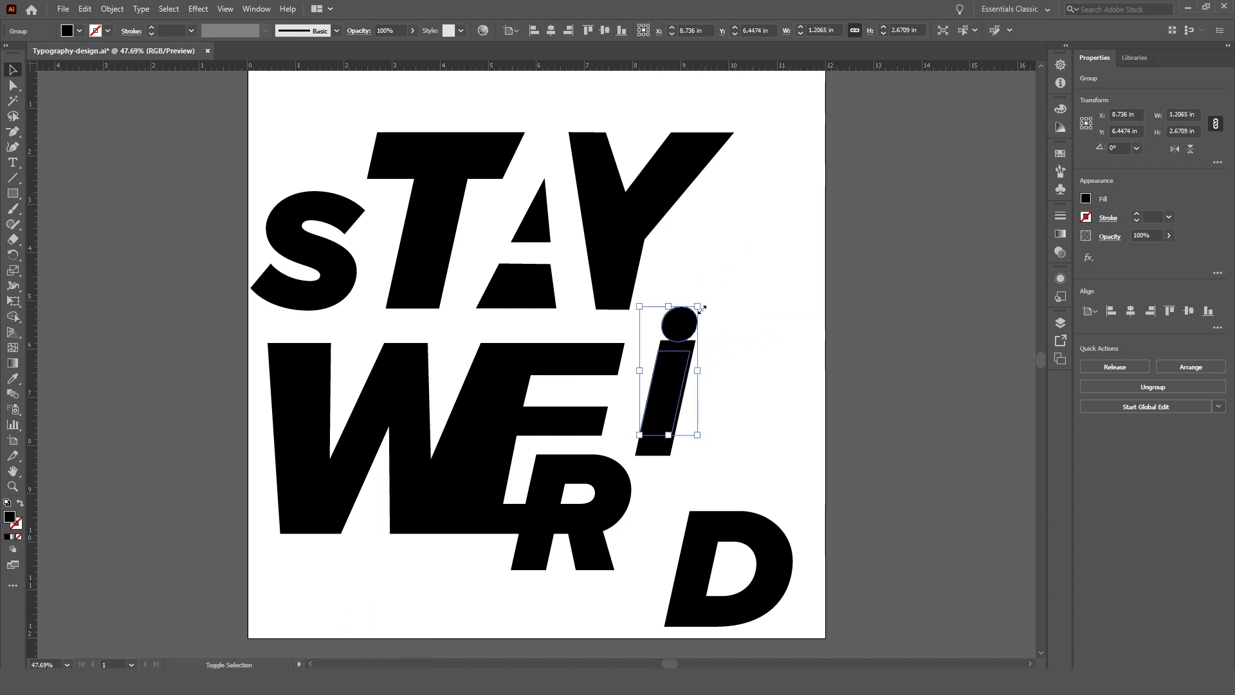
pyautogui.moveTo(742, 260); pyautogui.dragTo(760, 240)
pyautogui.click(654, 449)
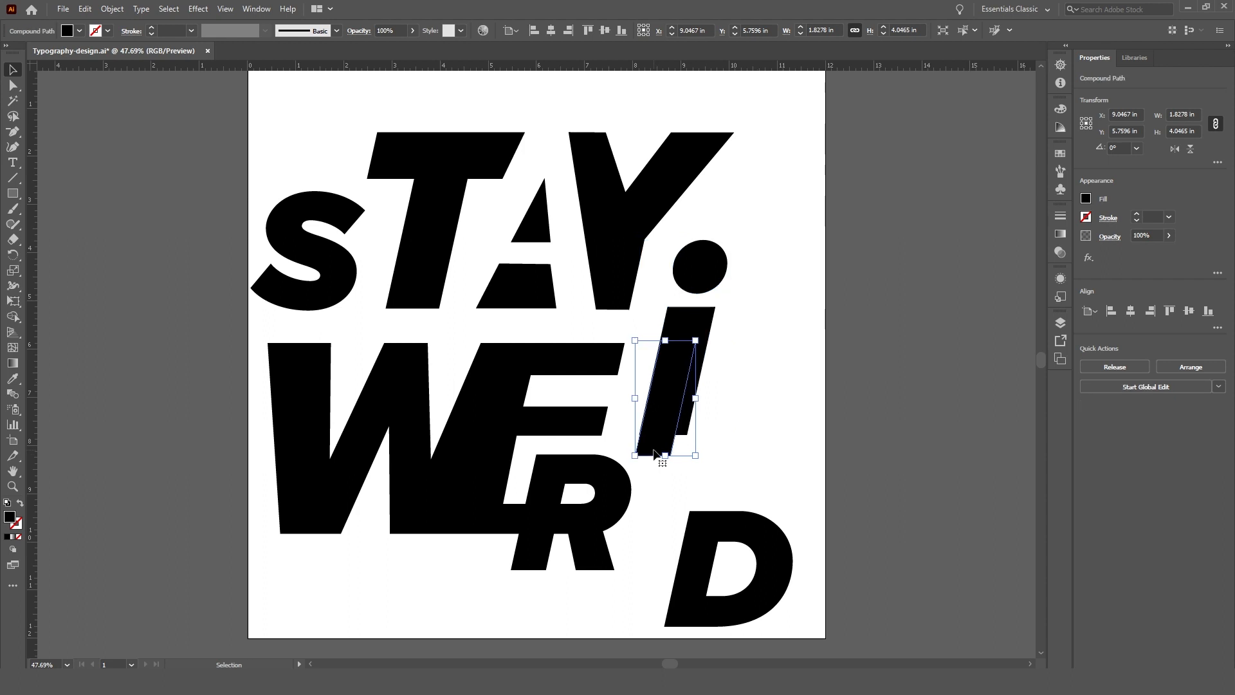
pyautogui.press('Delete')
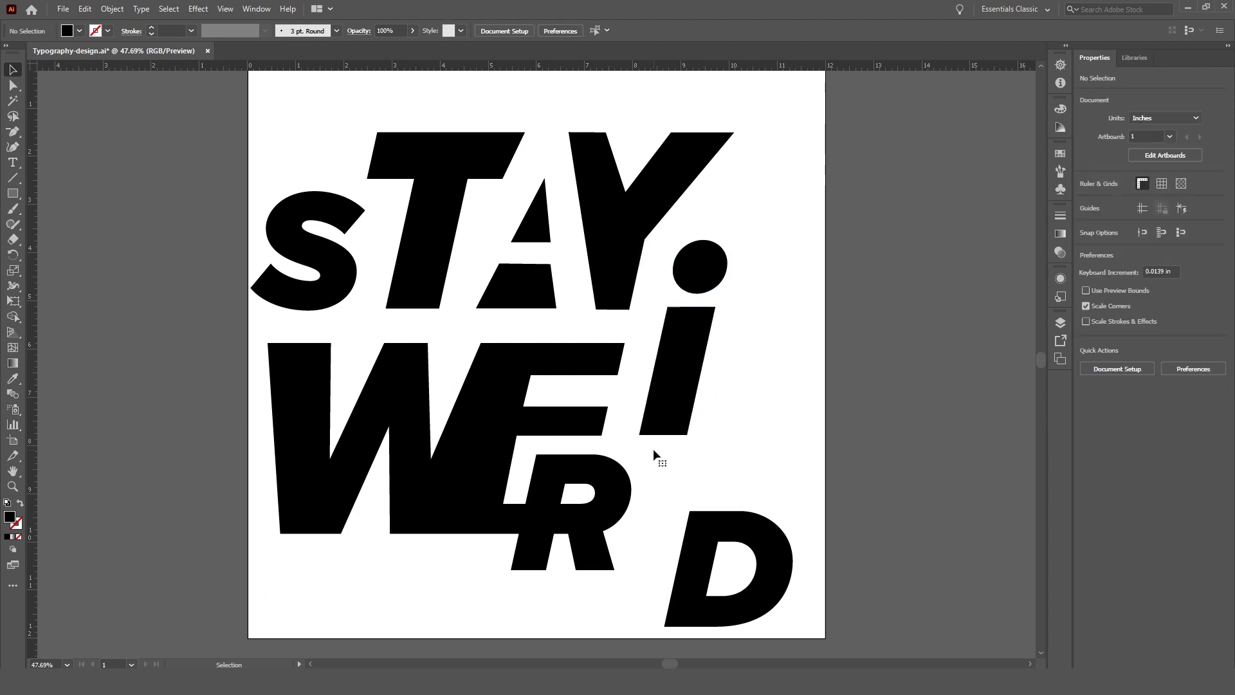
# Step: Lower the W's middle peak by moving its two upper anchor points down to about 6.5 in, keeping the left edge's slant
pyautogui.click(396, 360)
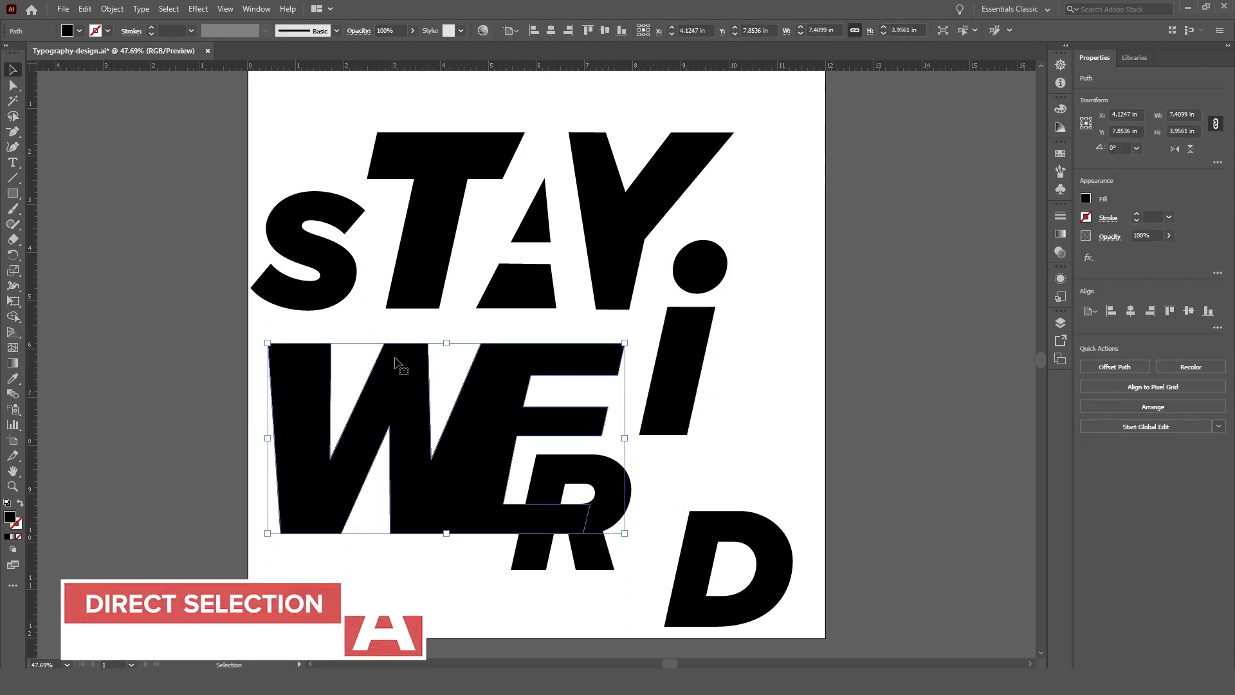
pyautogui.press('a')
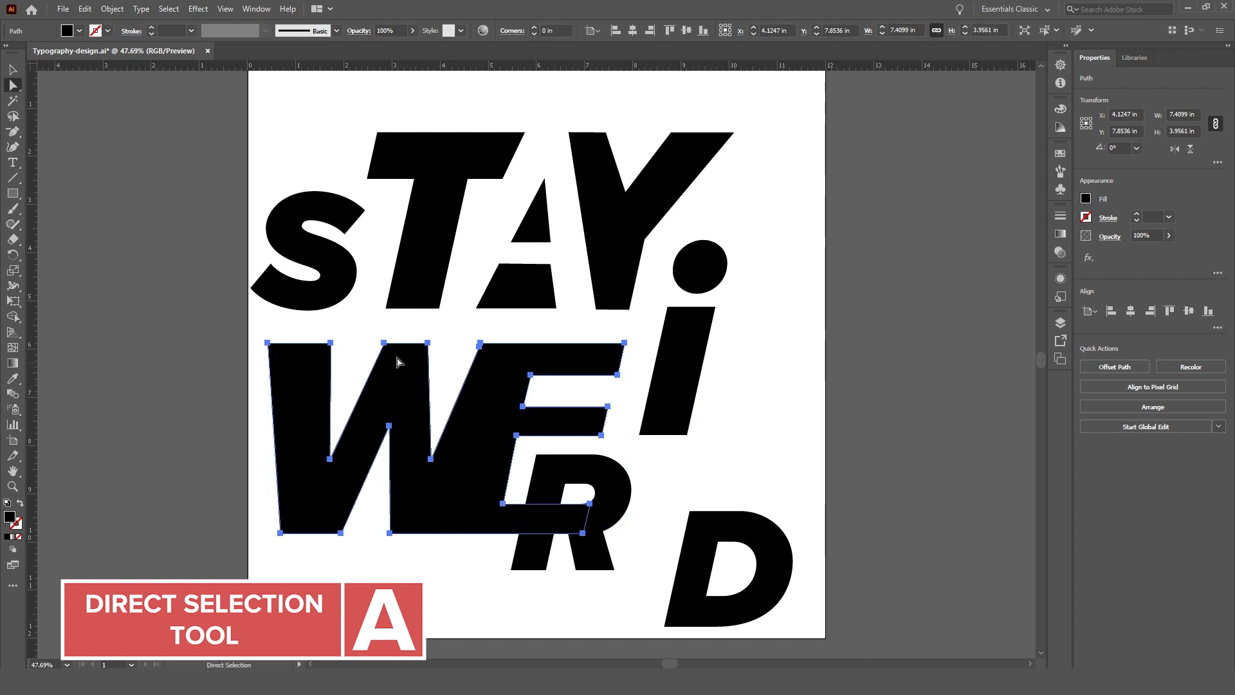
pyautogui.moveTo(351, 307); pyautogui.dragTo(416, 372)
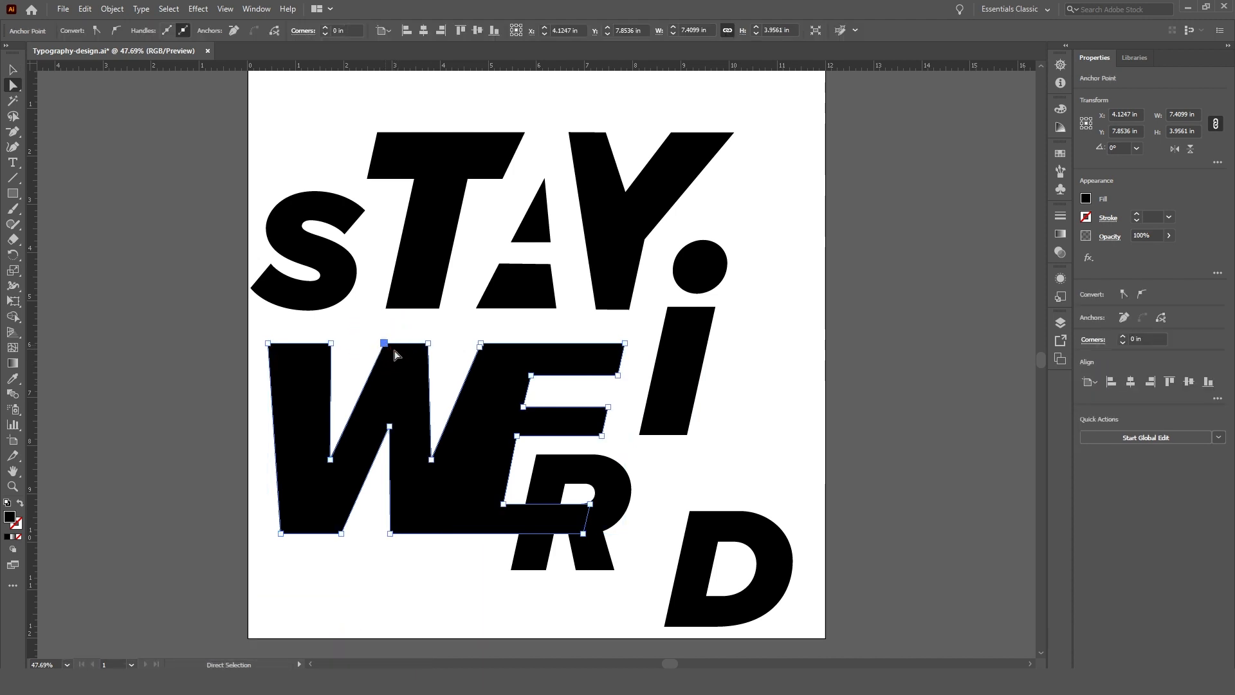
pyautogui.keyDown('shift'); pyautogui.click(428, 344); pyautogui.keyUp('shift')
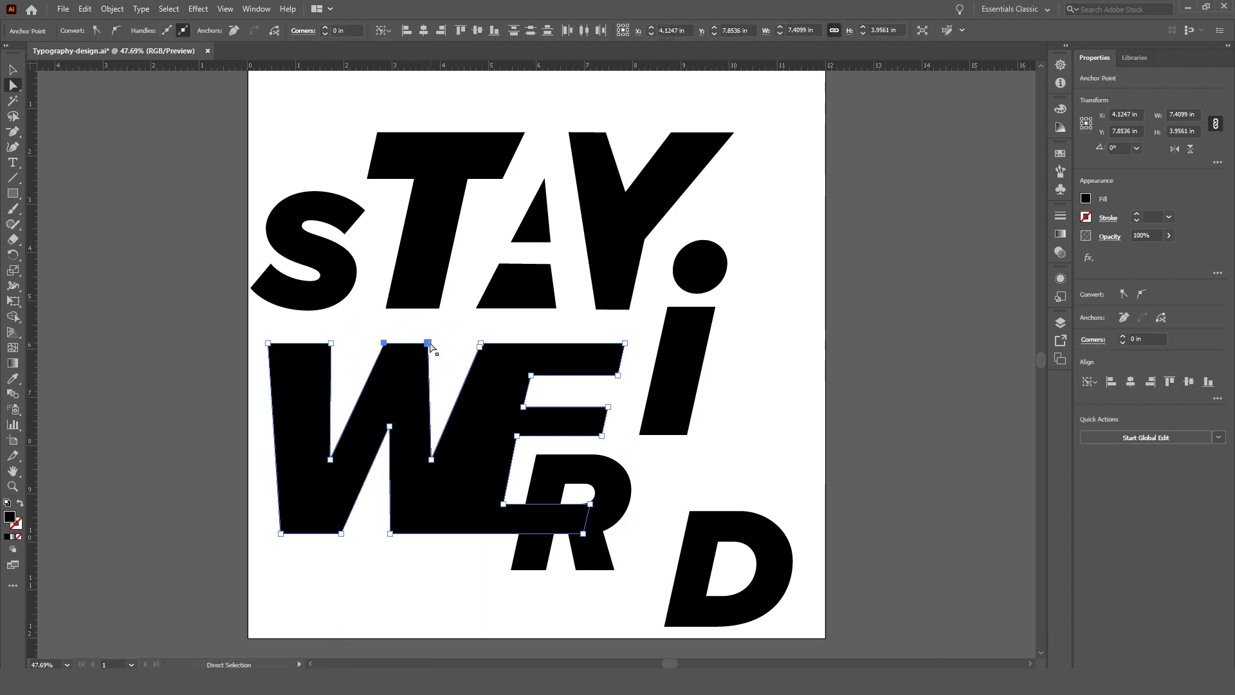
pyautogui.moveTo(429, 344); pyautogui.dragTo(370, 374)
pyautogui.click(384, 374)
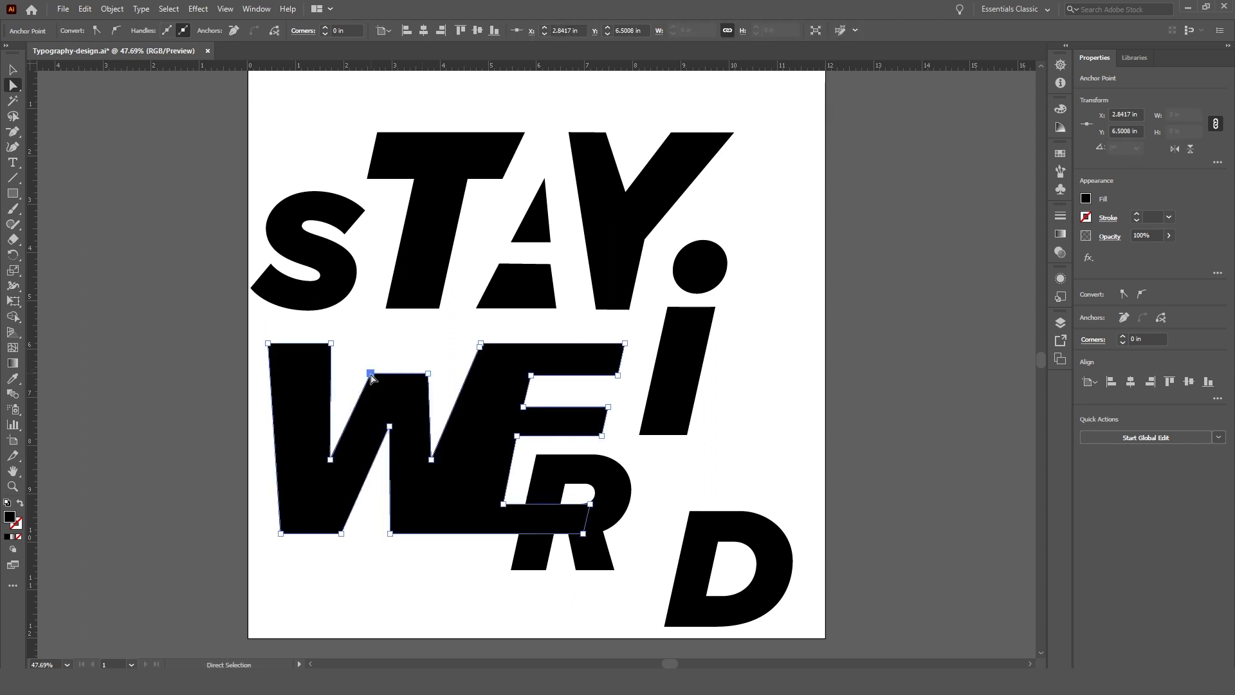
# Step: Extend the T's stem down along its slant toward the W, and shift the W peak's right anchor point slightly left
pyautogui.click(427, 262)
pyautogui.click(385, 308)
pyautogui.keyDown('shift'); pyautogui.click(440, 308); pyautogui.keyUp('shift')
pyautogui.moveTo(435, 309); pyautogui.dragTo(423, 374)
pyautogui.click(422, 386)
pyautogui.click(369, 566)
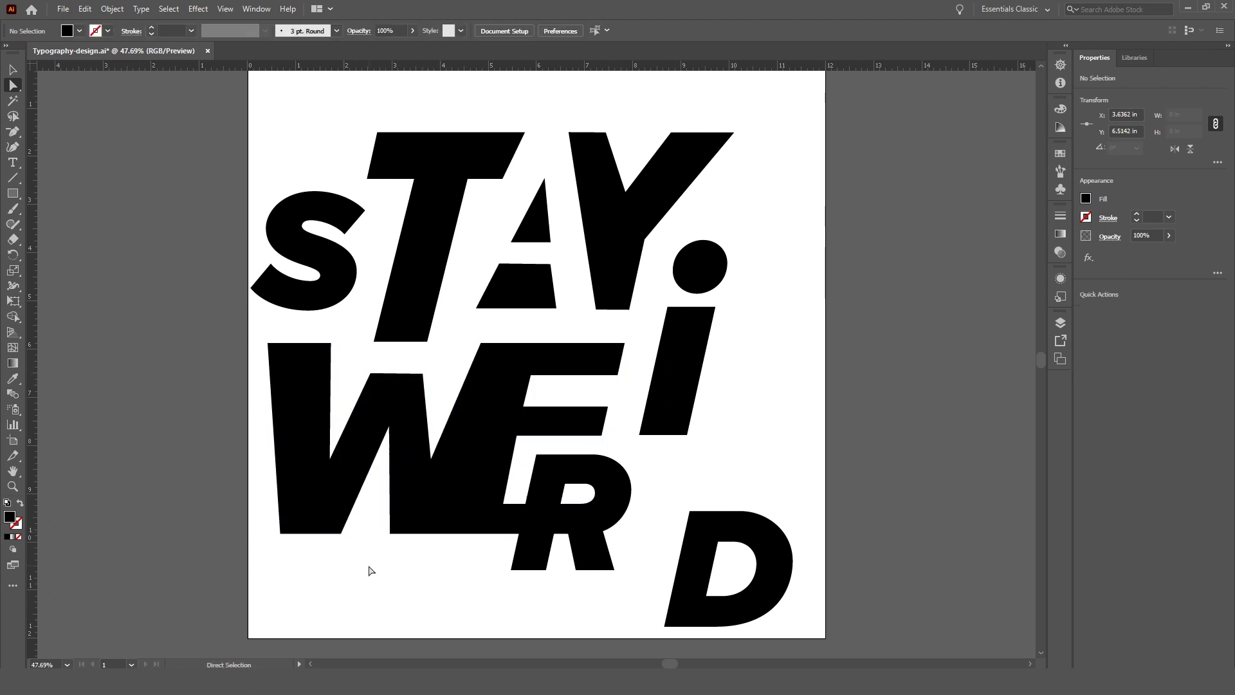
# Step: Fill the D's inner hole with the Shape Builder to make the letter one solid shape
pyautogui.click(708, 566)
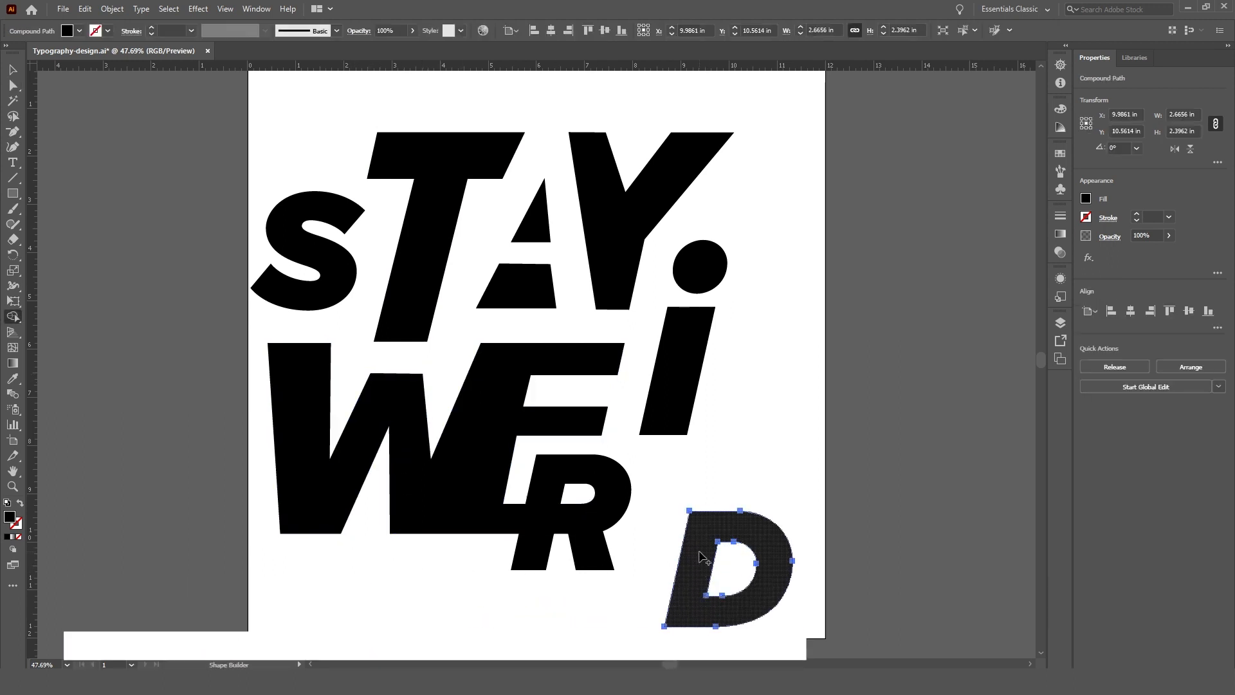
pyautogui.hotkey('shift', 'm')
pyautogui.click(743, 579)
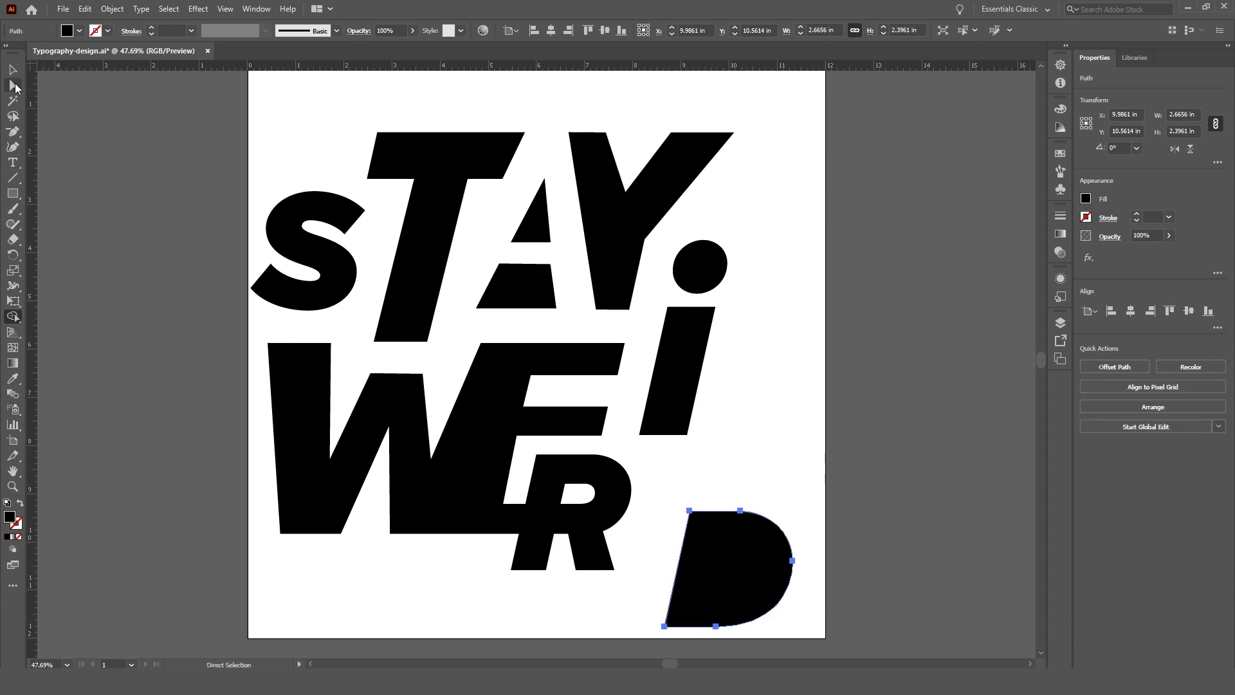
# Step: Move the solid D up and left beside the R, level with it, and shift the lowercase i right above the D
pyautogui.click(16, 71)
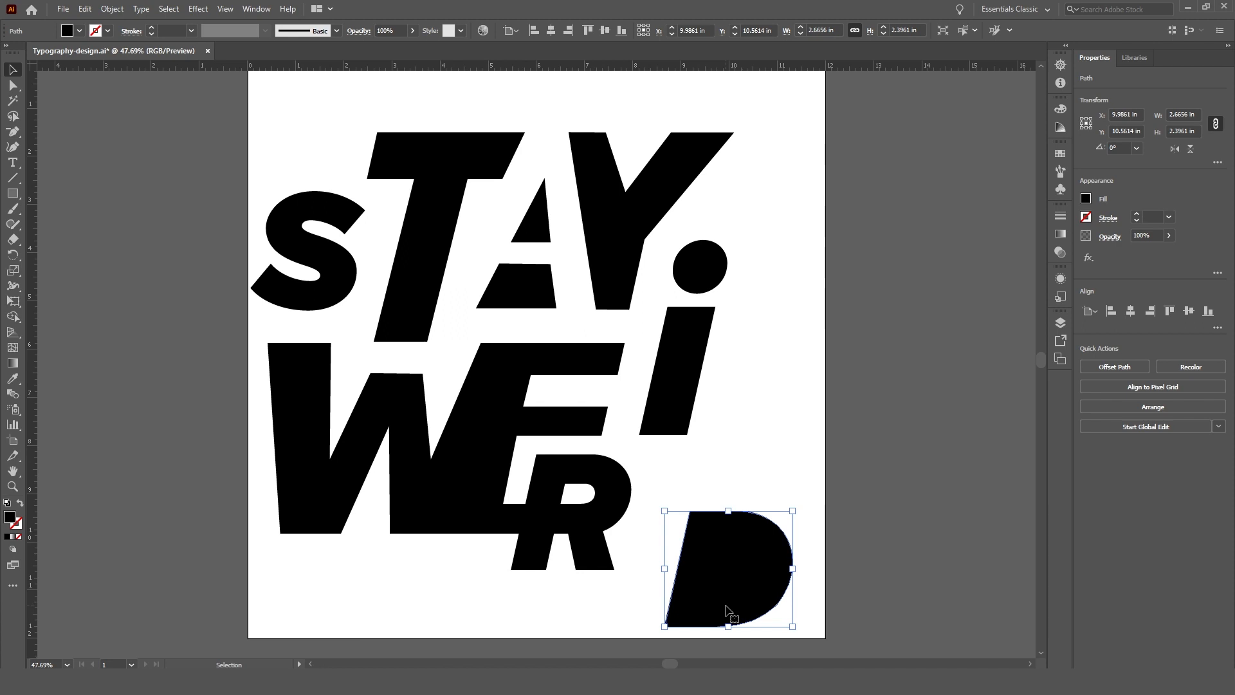
pyautogui.moveTo(724, 595); pyautogui.dragTo(707, 539)
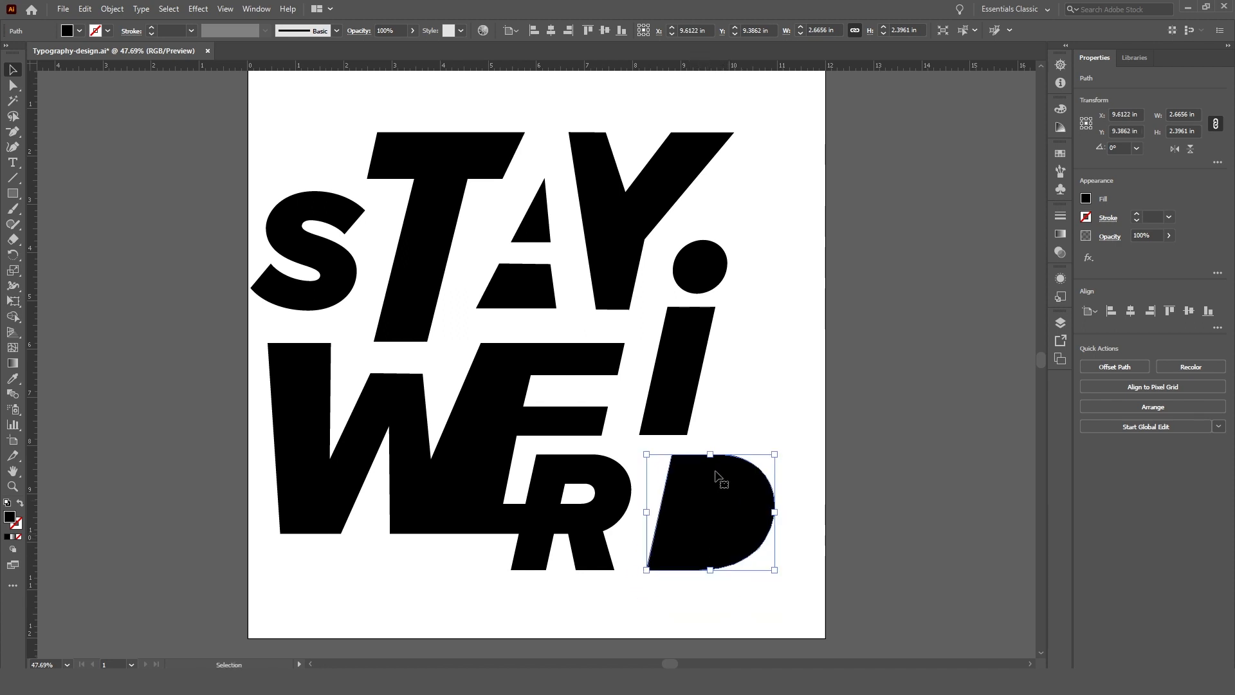
pyautogui.click(686, 390)
pyautogui.moveTo(705, 368); pyautogui.dragTo(727, 361)
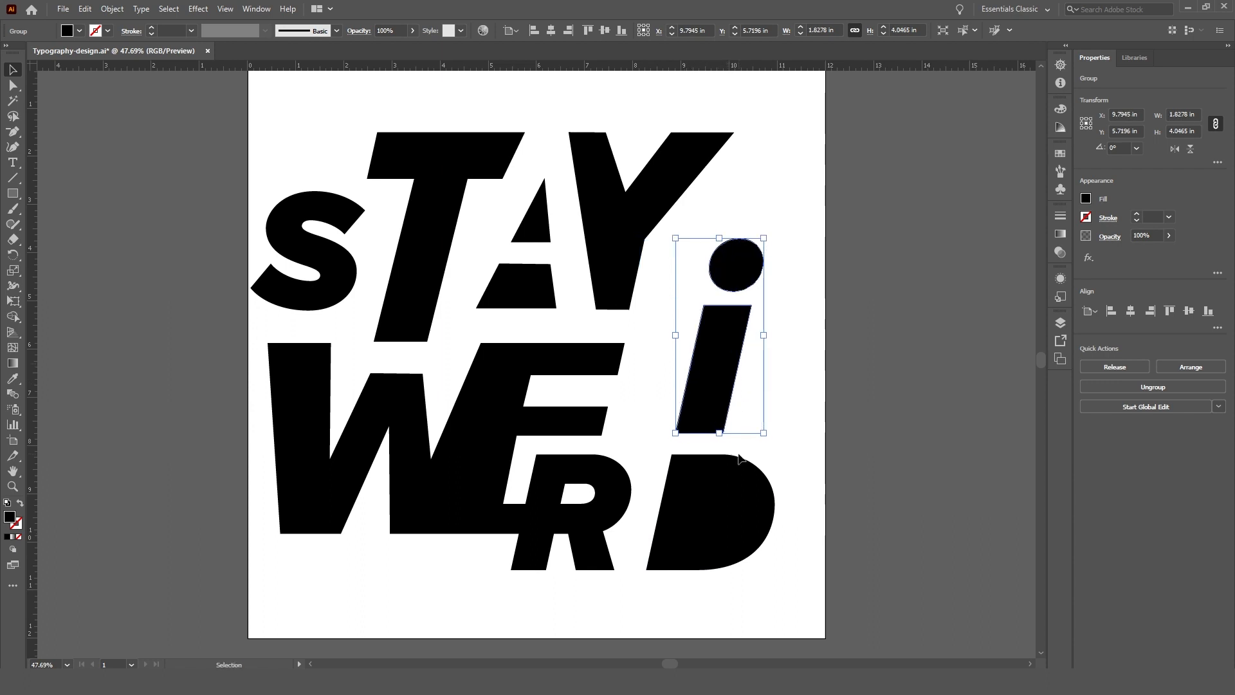
# Step: Lengthen the E's upper and middle bars toward the i by moving their right-end anchor points right
pyautogui.click(598, 424)
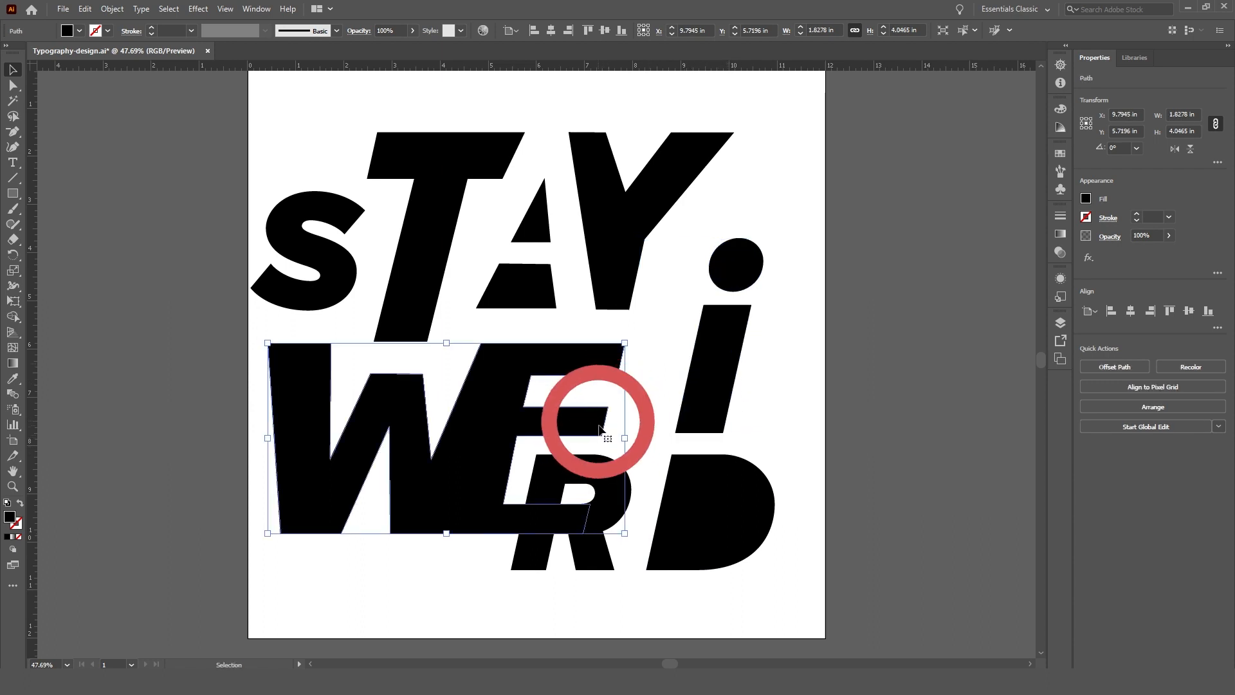
pyautogui.press('a')
pyautogui.click(624, 343)
pyautogui.keyDown('shift'); pyautogui.click(618, 374); pyautogui.keyUp('shift')
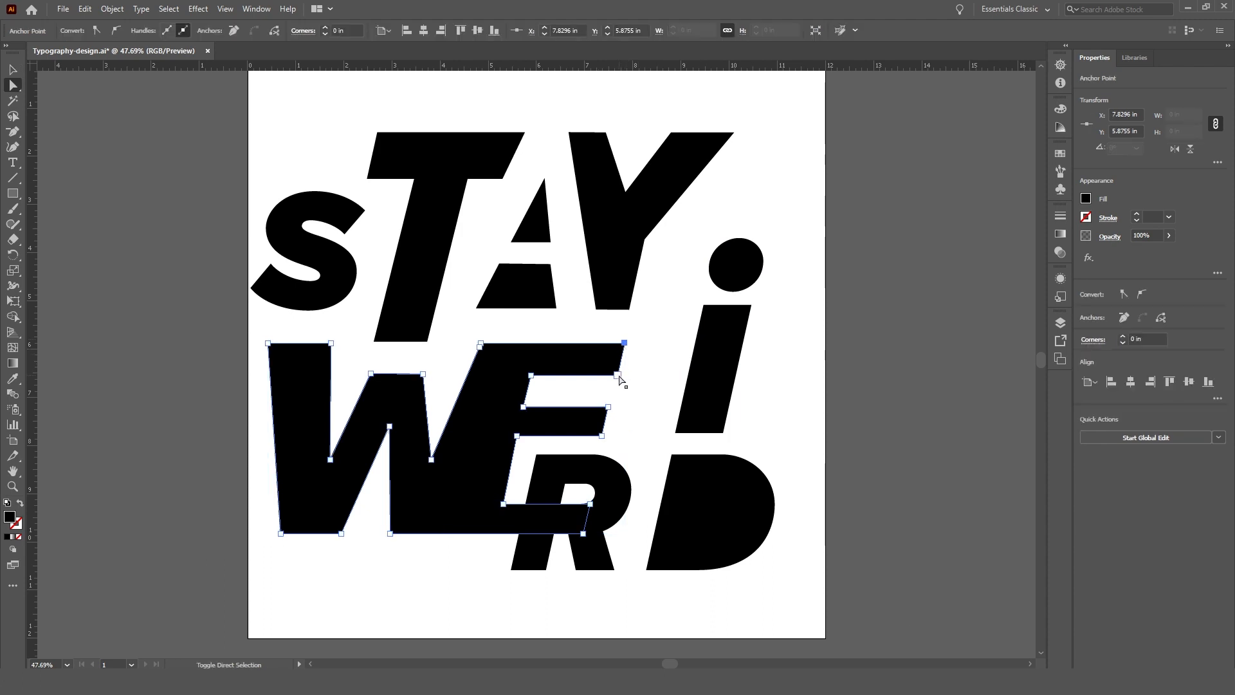
pyautogui.moveTo(624, 344); pyautogui.dragTo(655, 342)
# Step: Move the A pieces and the Y right together, enlarge them upward, and fit them above the E and the i
pyautogui.keyDown('shift'); pyautogui.click(545, 293); pyautogui.keyUp('shift')
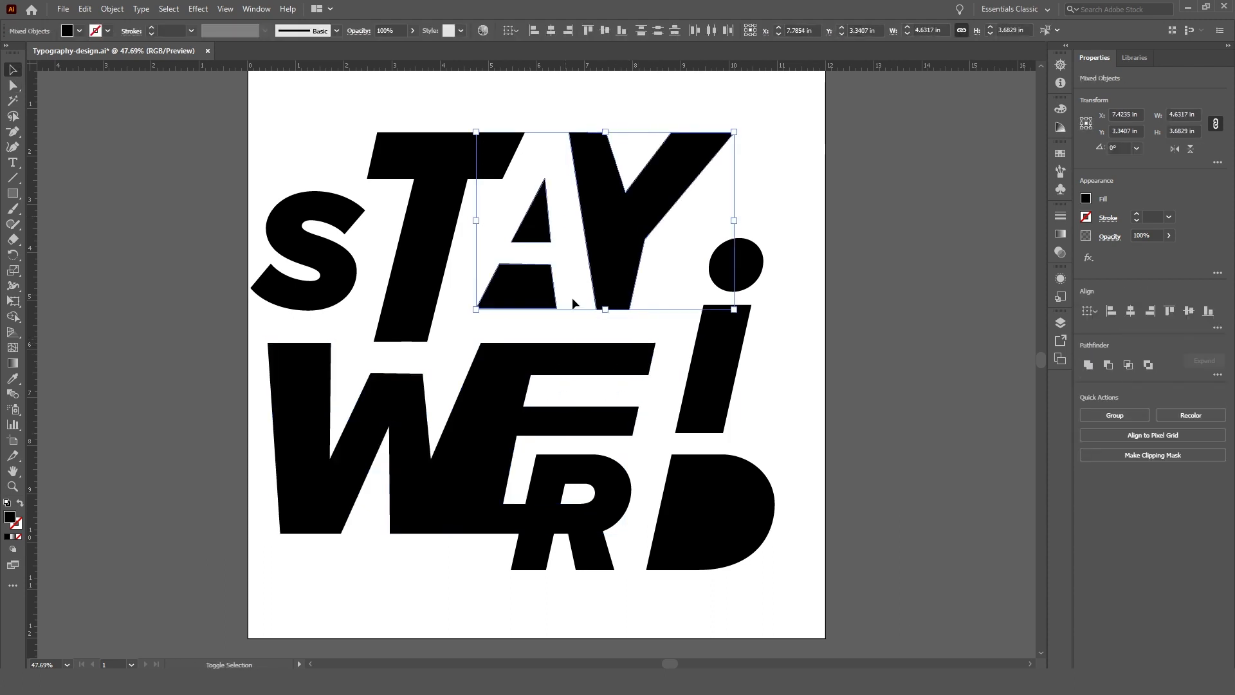
pyautogui.moveTo(611, 277); pyautogui.dragTo(644, 277)
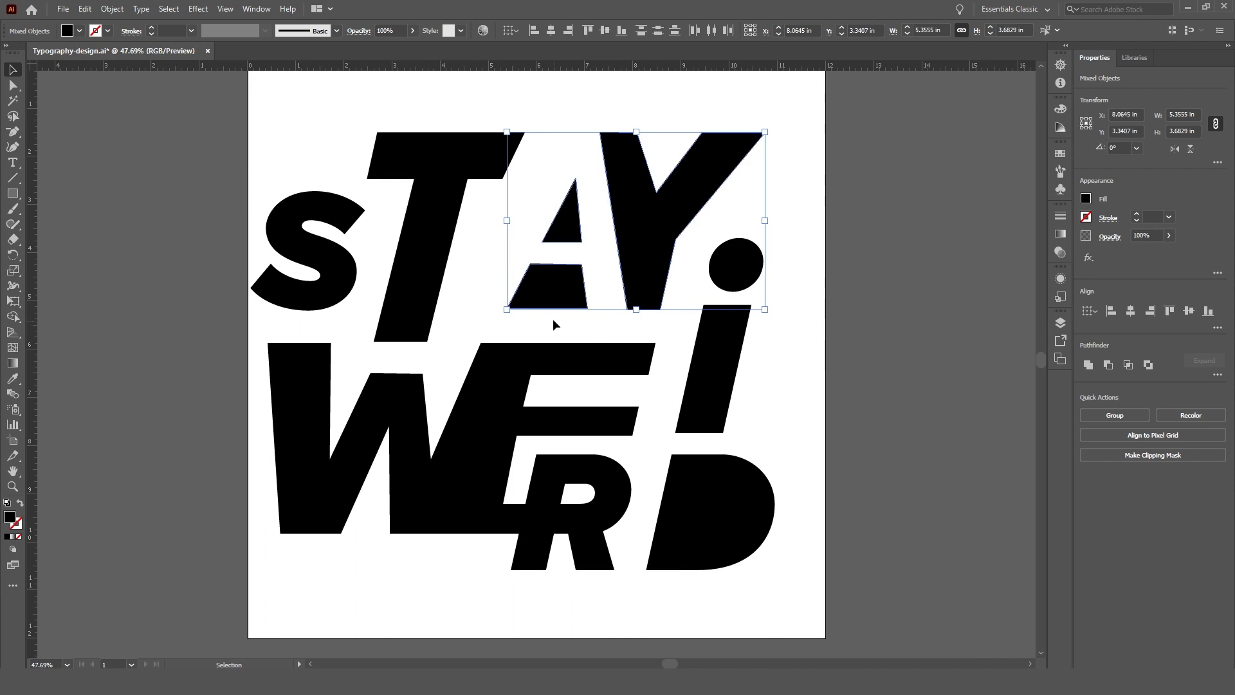
pyautogui.moveTo(509, 132); pyautogui.dragTo(478, 111)
pyautogui.moveTo(637, 250); pyautogui.dragTo(648, 247)
# Step: Enlarge the T to match the Y's top edge, and move the s slightly right and down beside it
pyautogui.click(437, 189)
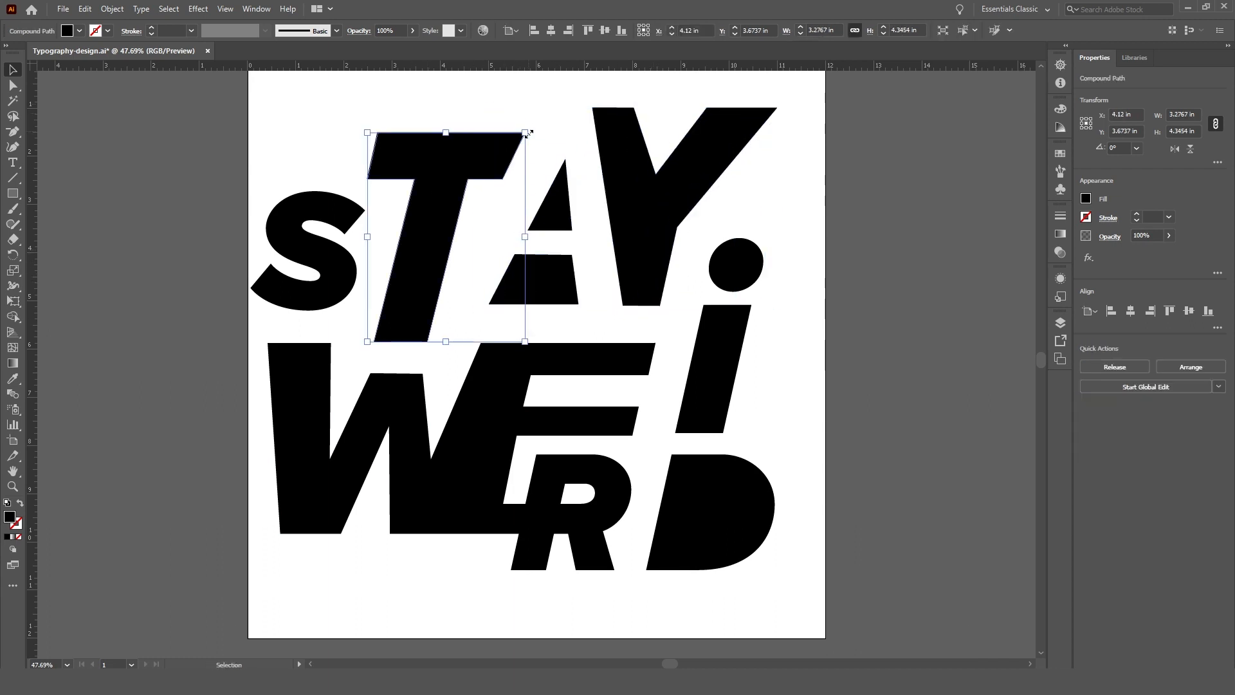
pyautogui.moveTo(524, 132); pyautogui.dragTo(544, 107)
pyautogui.moveTo(339, 272); pyautogui.dragTo(350, 279)
pyautogui.click(228, 413)
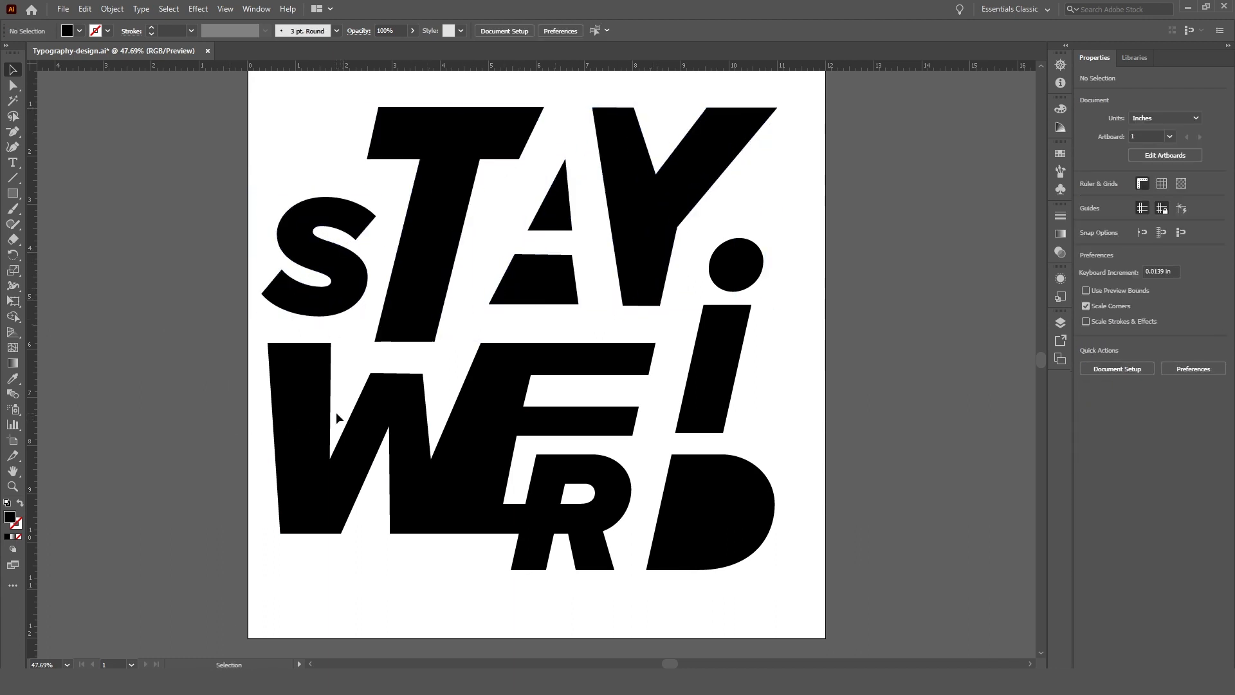
# Step: Select all the letter shapes of the STAY WEIRD design and group them
pyautogui.scroll(2, 336, 413)
pyautogui.moveTo(640, 542); pyautogui.dragTo(806, 645)
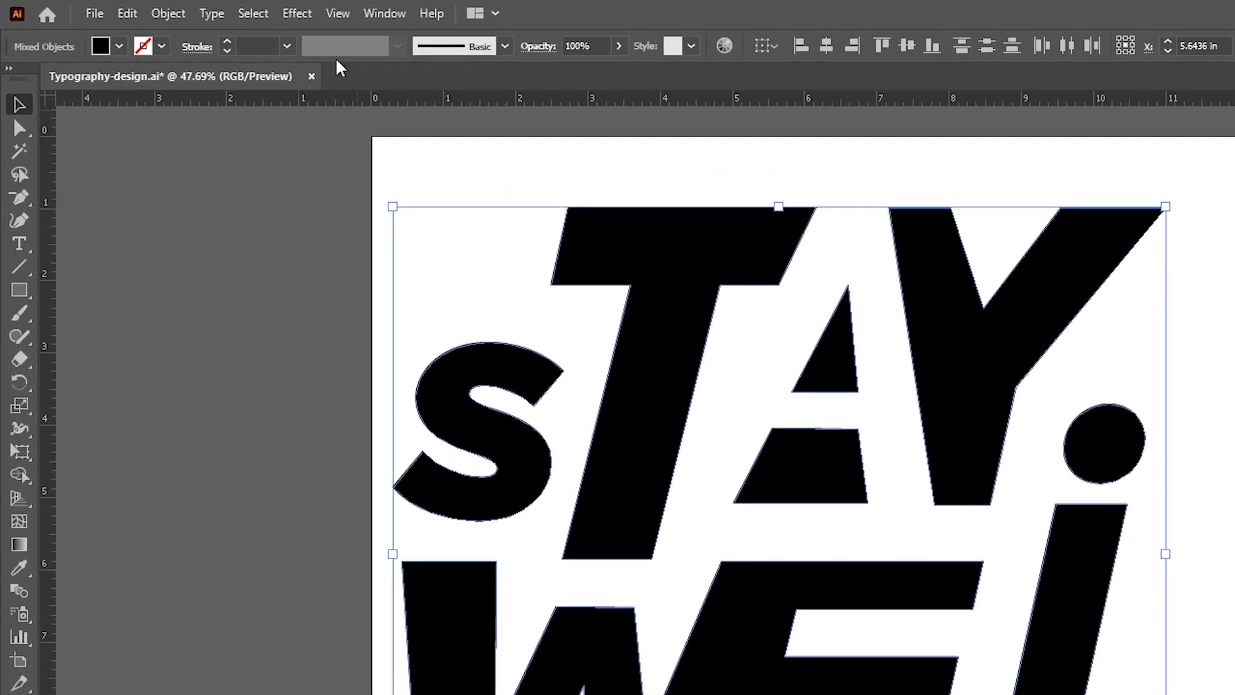
pyautogui.click(166, 13)
pyautogui.click(209, 109)
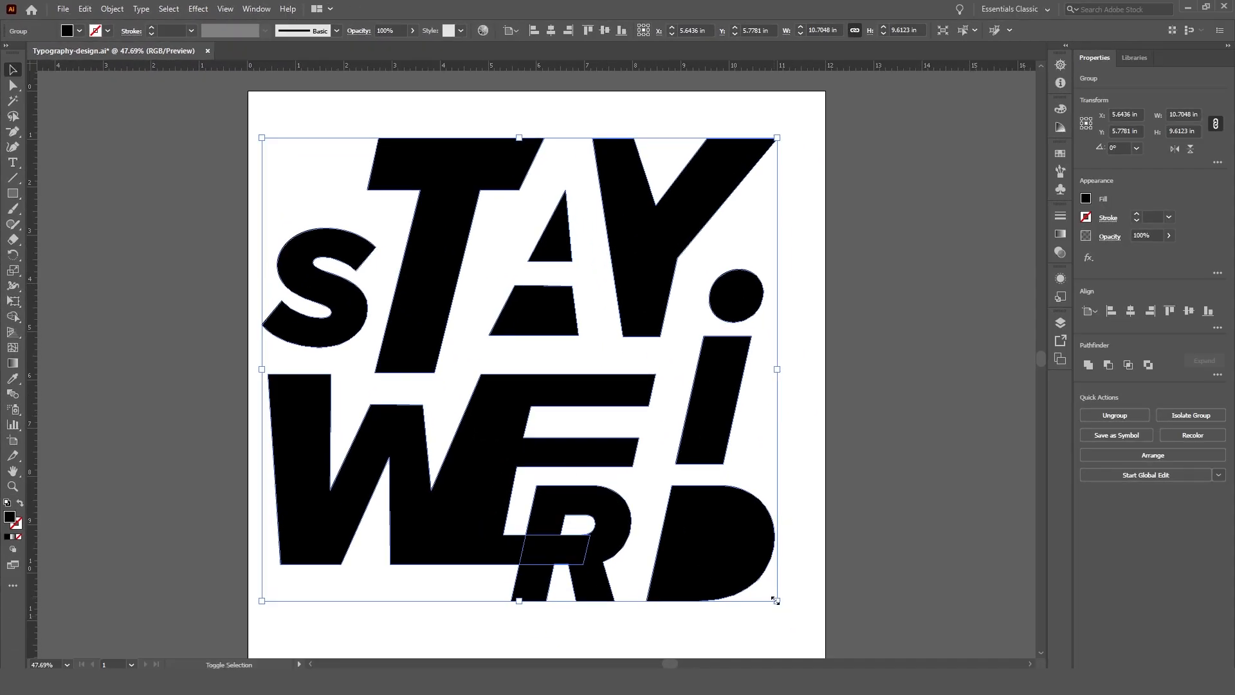
# Step: Scale the lettering group to about 11.70 by 10.51 in and center it horizontally and vertically on the artboard
pyautogui.moveTo(775, 600); pyautogui.dragTo(825, 643)
pyautogui.scroll(-1, 825, 643)
pyautogui.click(1130, 310)
pyautogui.click(1187, 311)
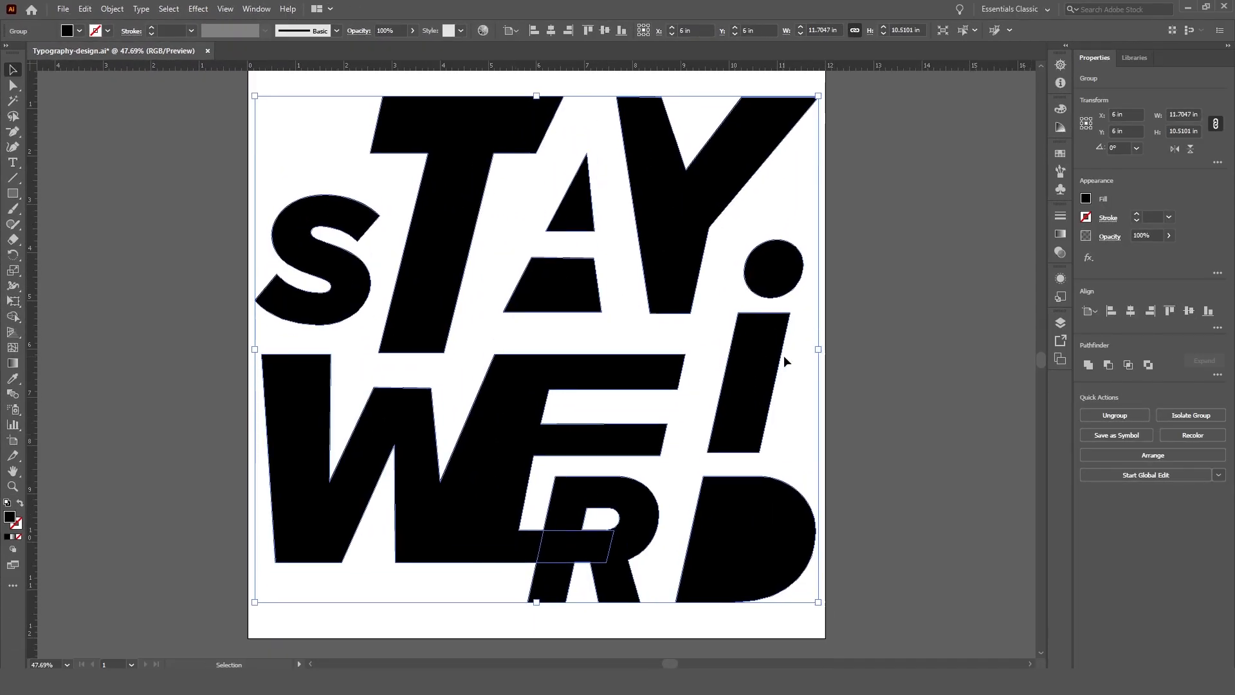
pyautogui.click(916, 452)
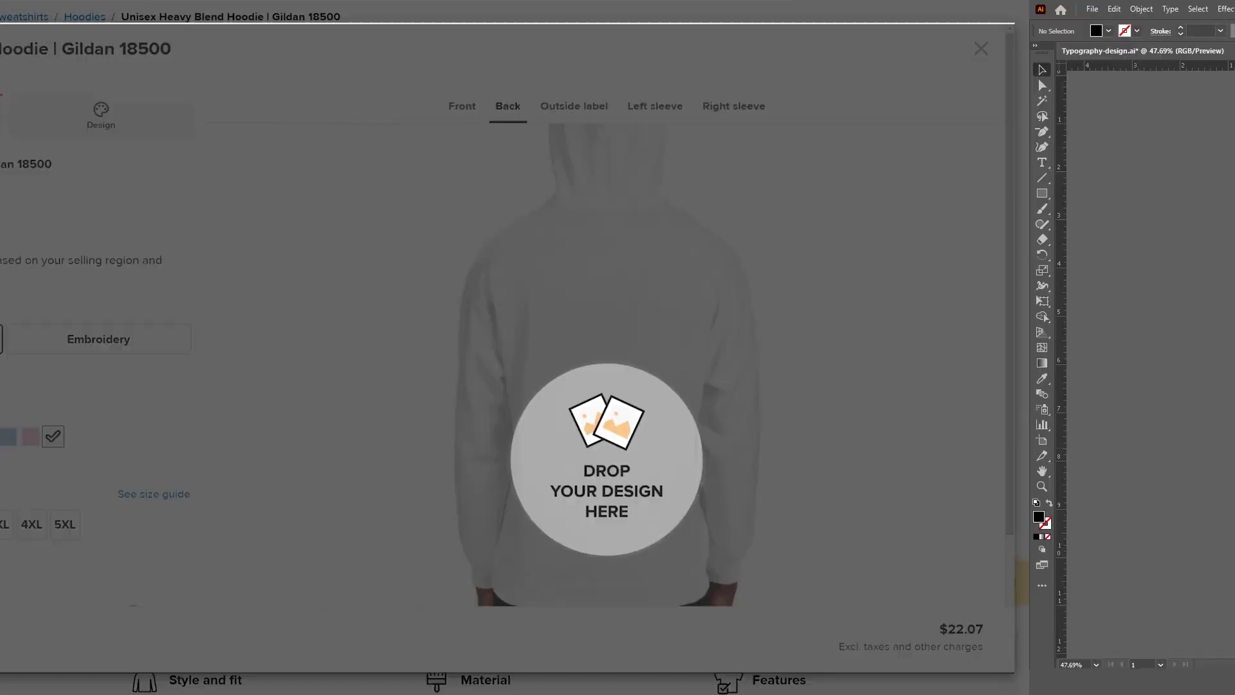
# Step: Switch to Printful and place the design on the back of the Unisex Heavy Blend Hoodie | Gildan 18500
pyautogui.moveTo(785, 427); pyautogui.dragTo(811, 487)
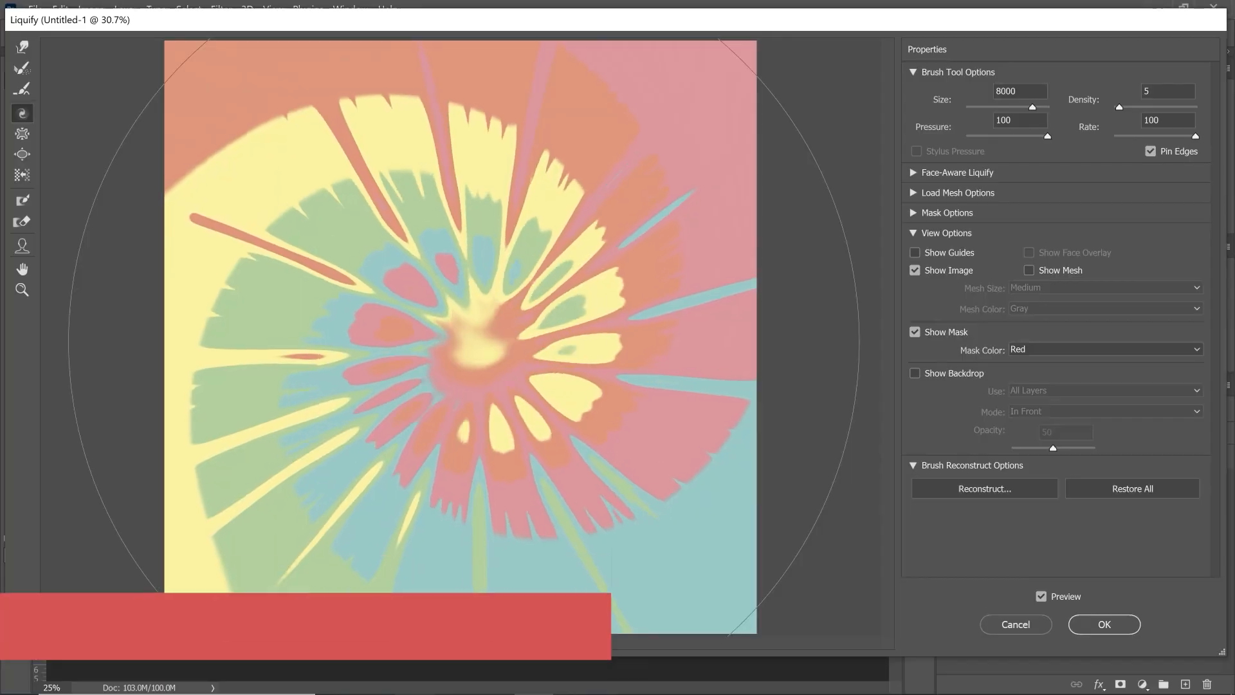
# Step: Switch to Photoshop and twirl the pastel pattern around its center in Liquify with brush size 8000, density 5, pressure 100 and rate 100
pyautogui.moveTo(463, 341); pyautogui.dragTo(463, 341)
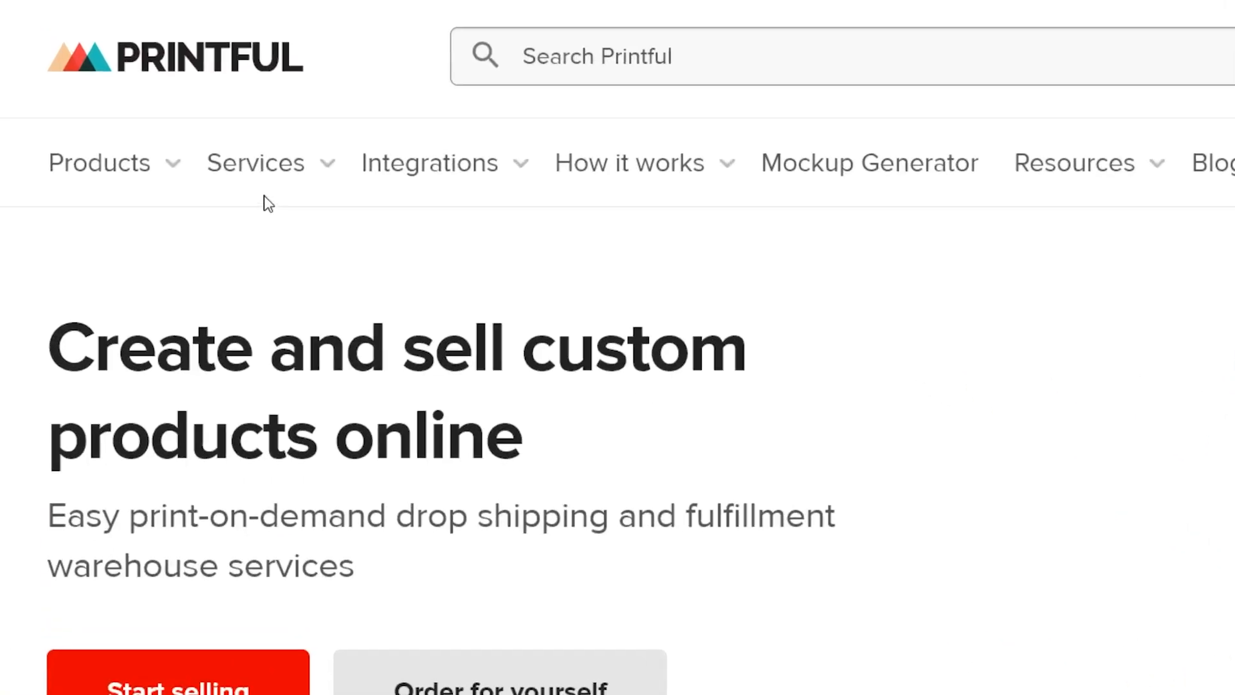
# Step: Switch to the Printful website and open the Graphic Design Services page among its creative services
pyautogui.moveTo(270, 181)
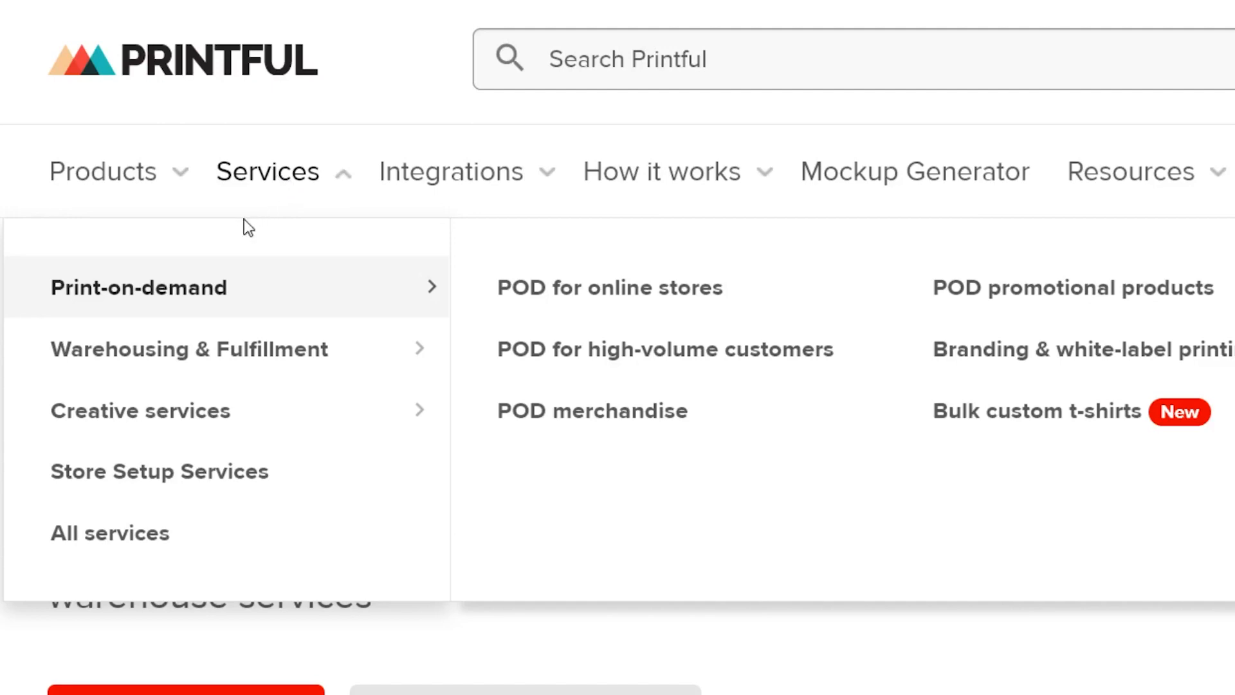
pyautogui.moveTo(218, 419)
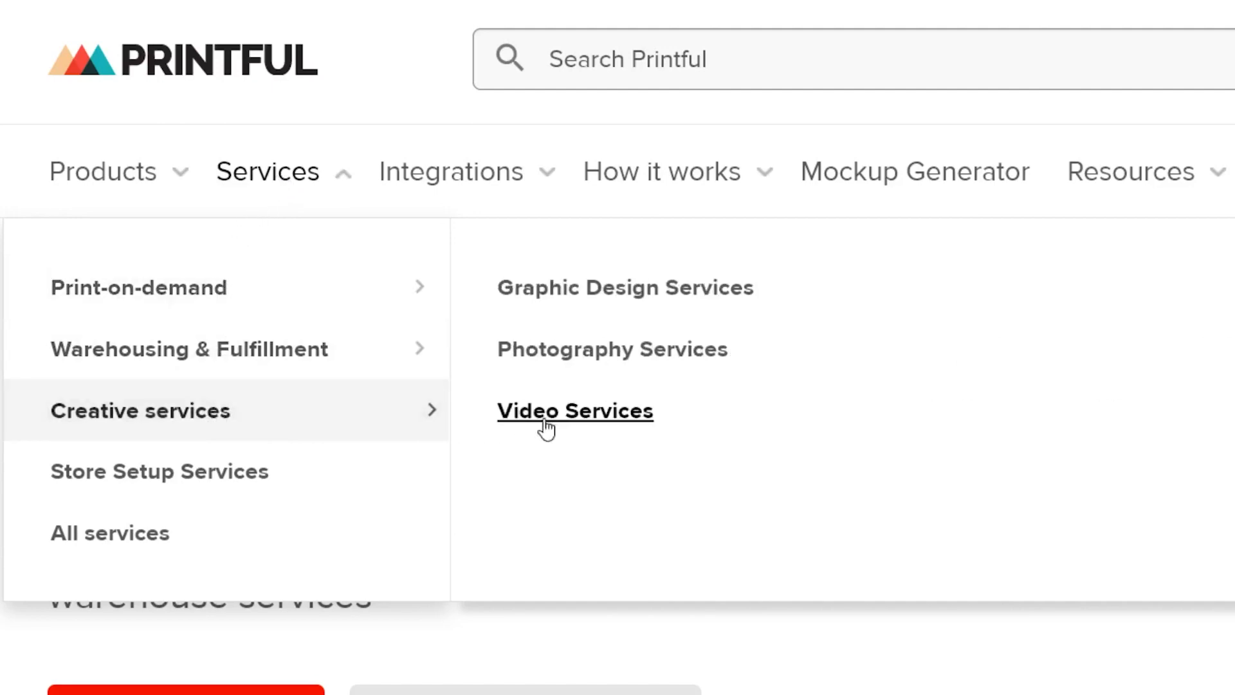
pyautogui.click(620, 293)
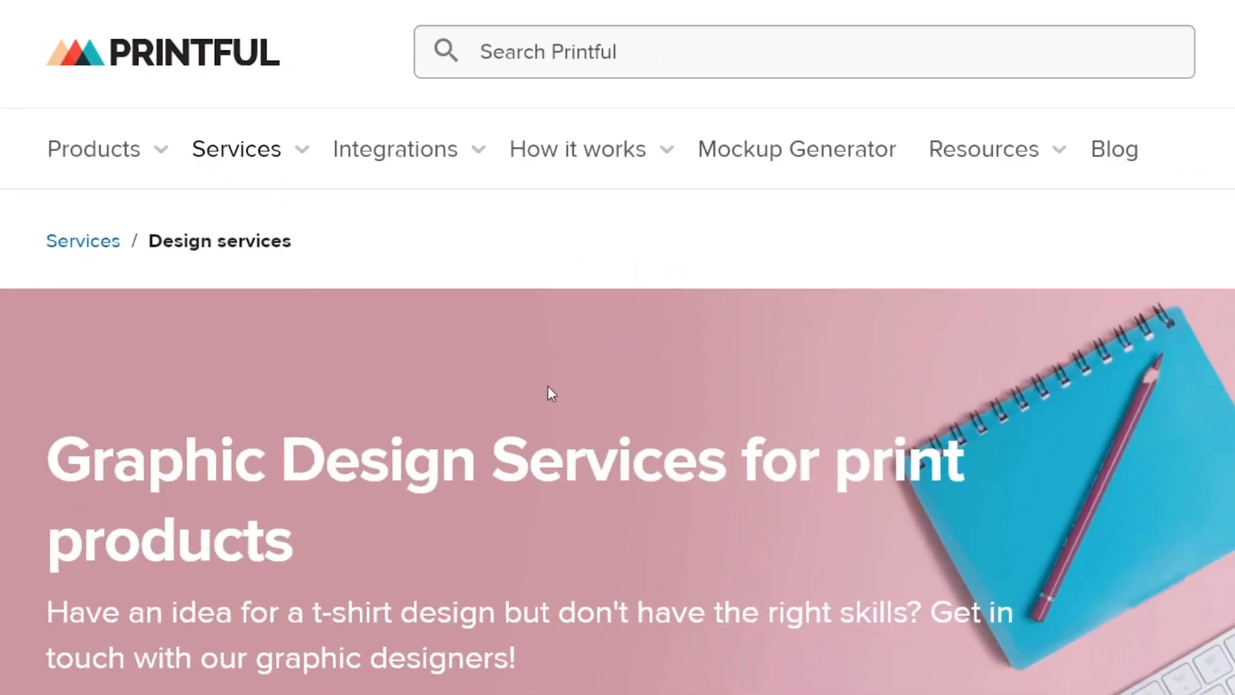